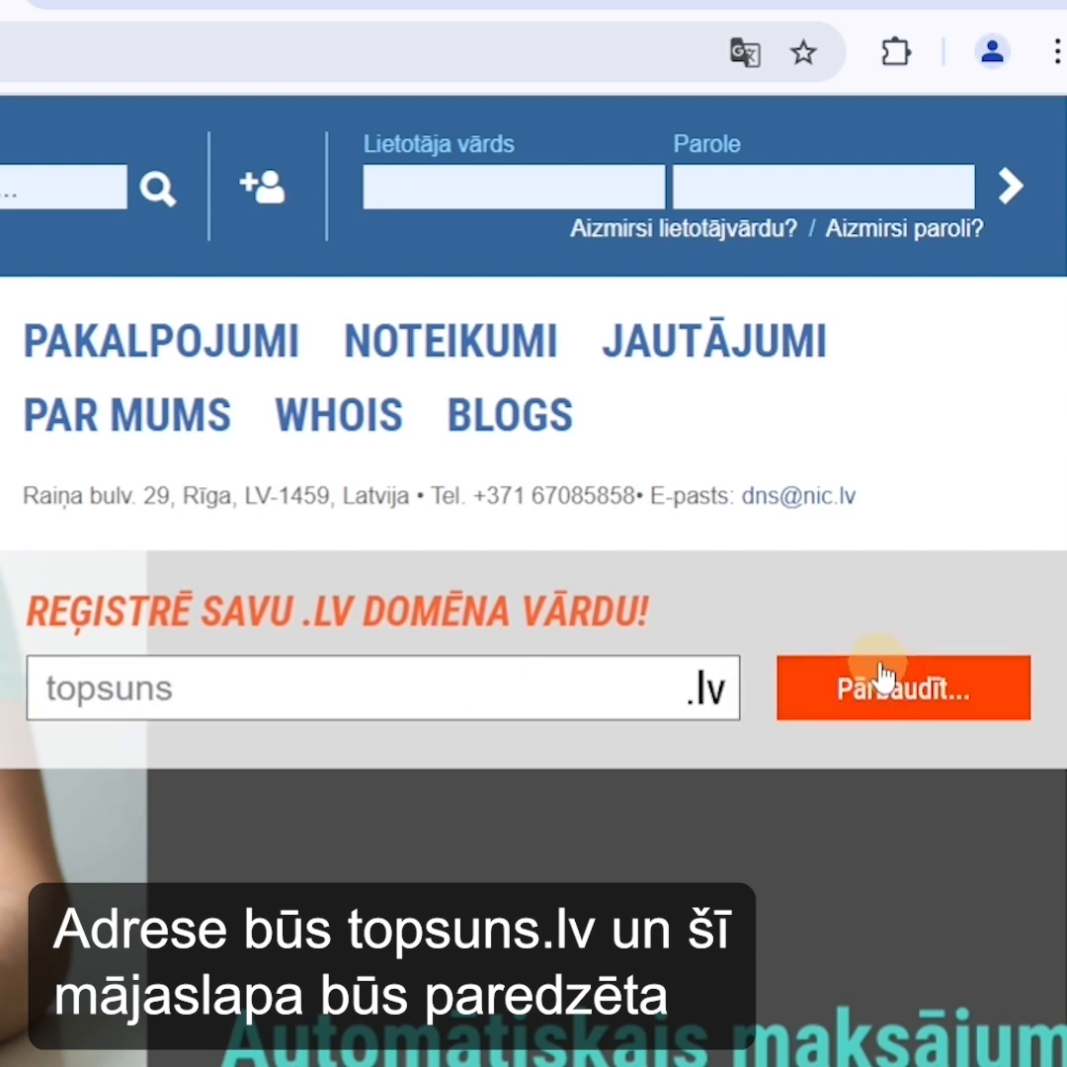
Check the domain name topsuns.lv for registration and continue with its application.
left_click(882, 680)
left_click(71, 689)
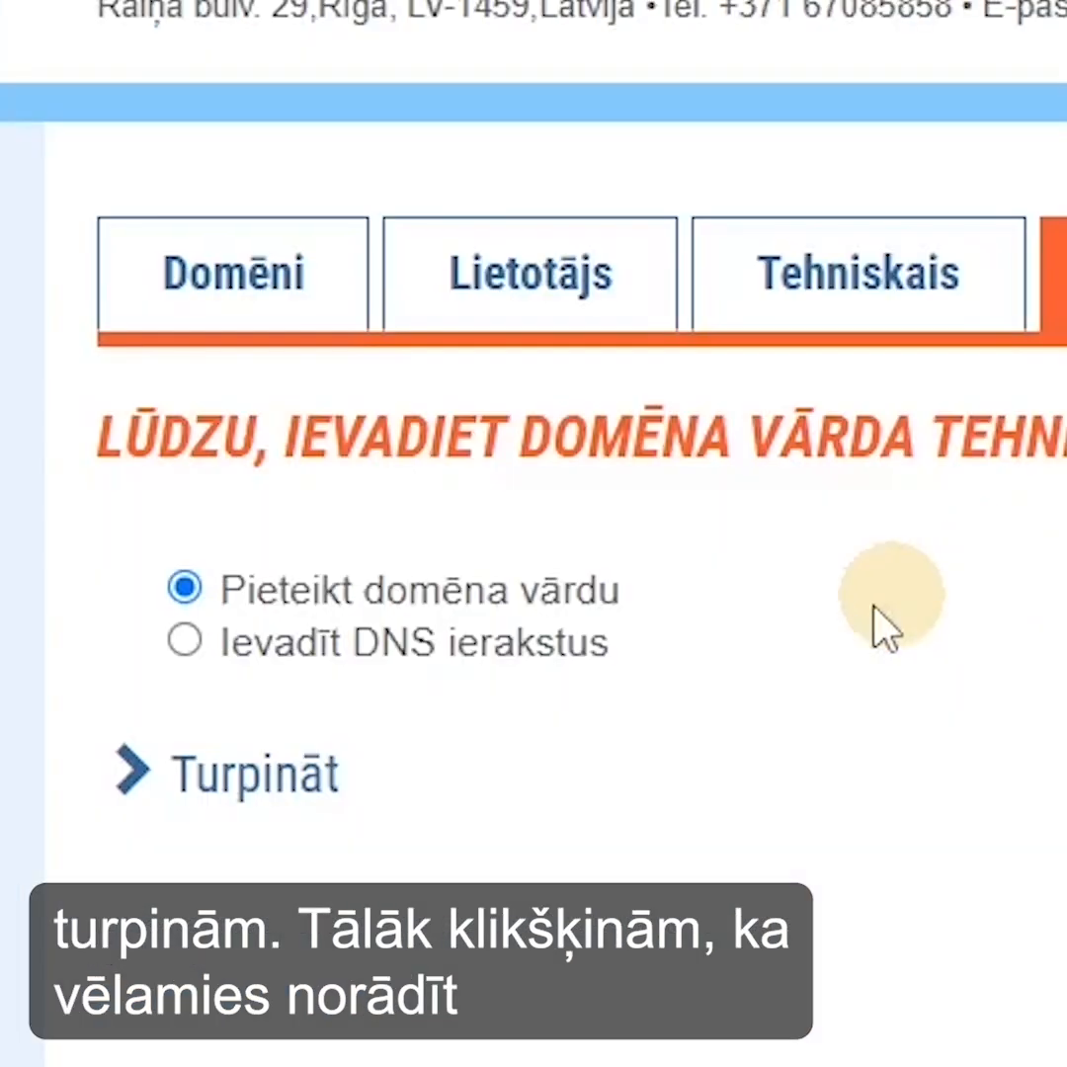
Choose to enter DNS records for topsuns.lv and specify the NS servers ns1.siteground.net and ns2.siteground.net.
left_click(403, 657)
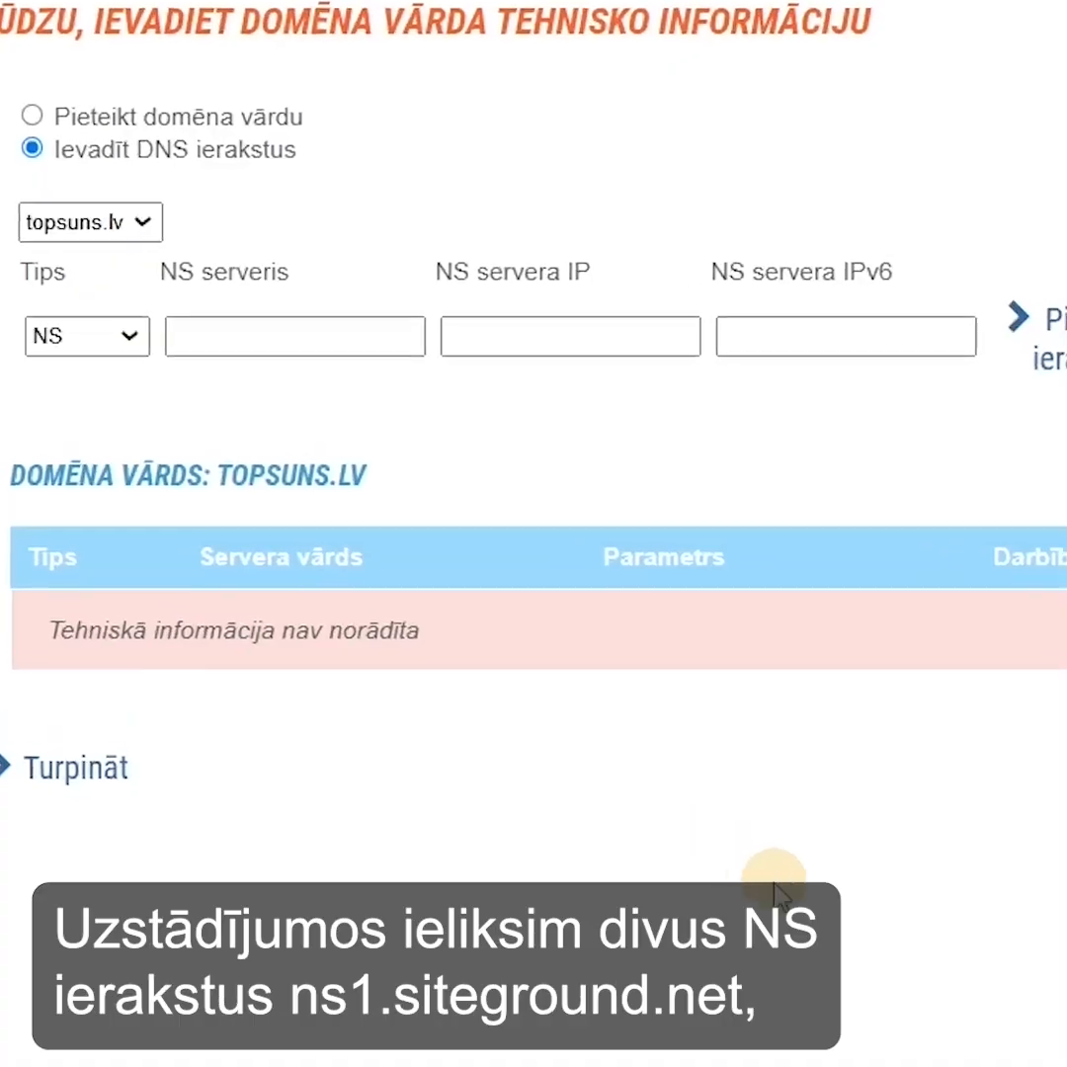
left_click(483, 364)
type("ns1.siteground.net")
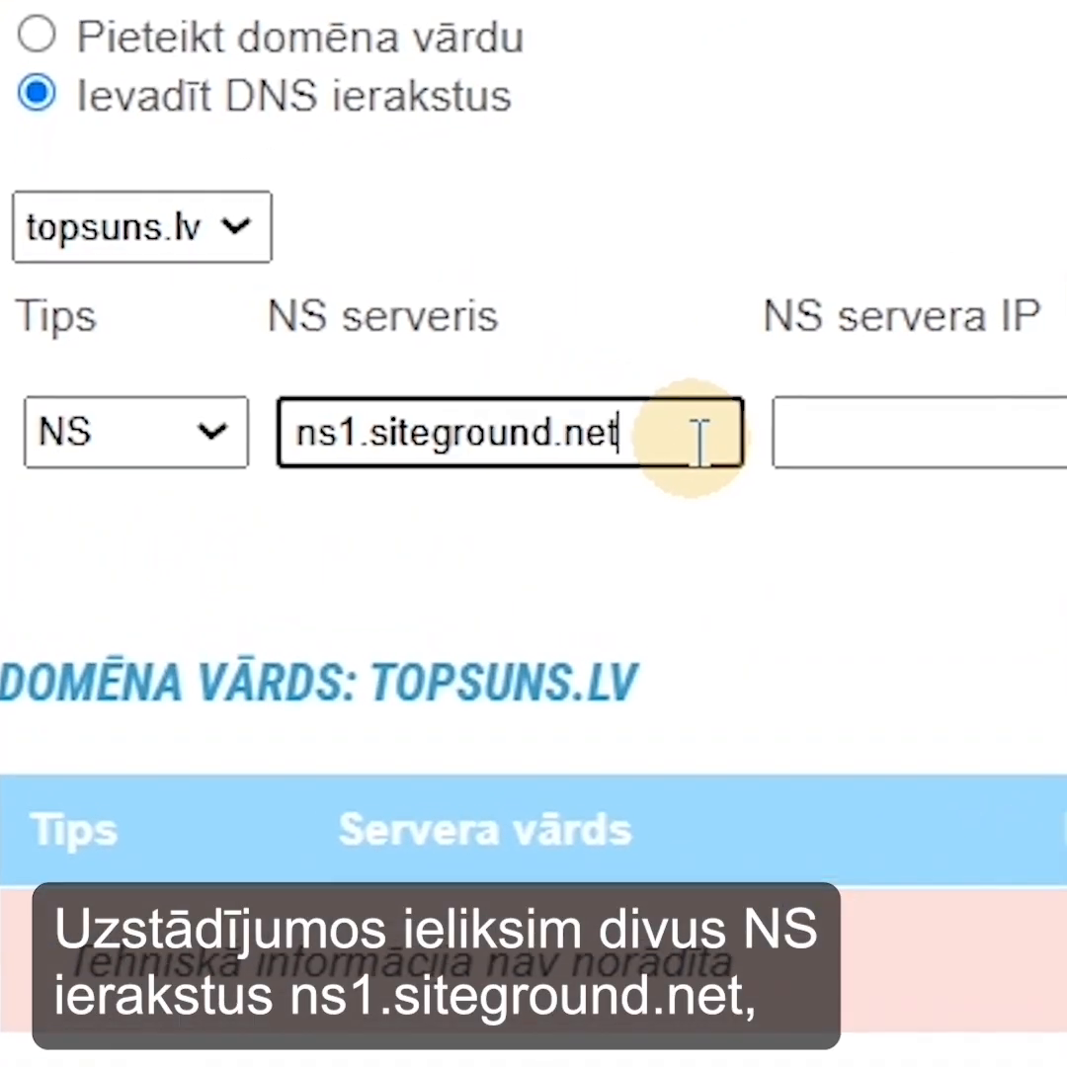
key("Return")
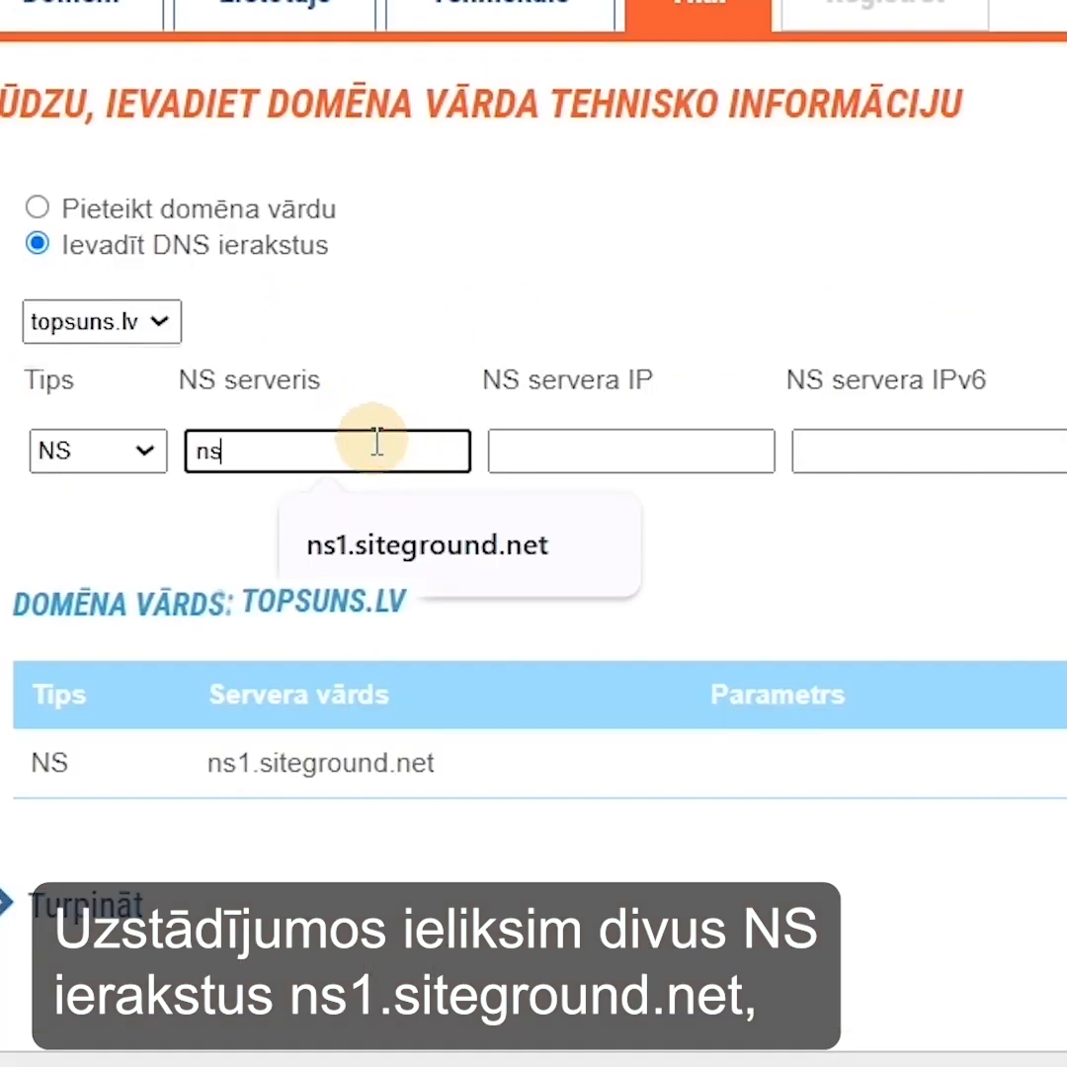
type("ns2.siteground.net")
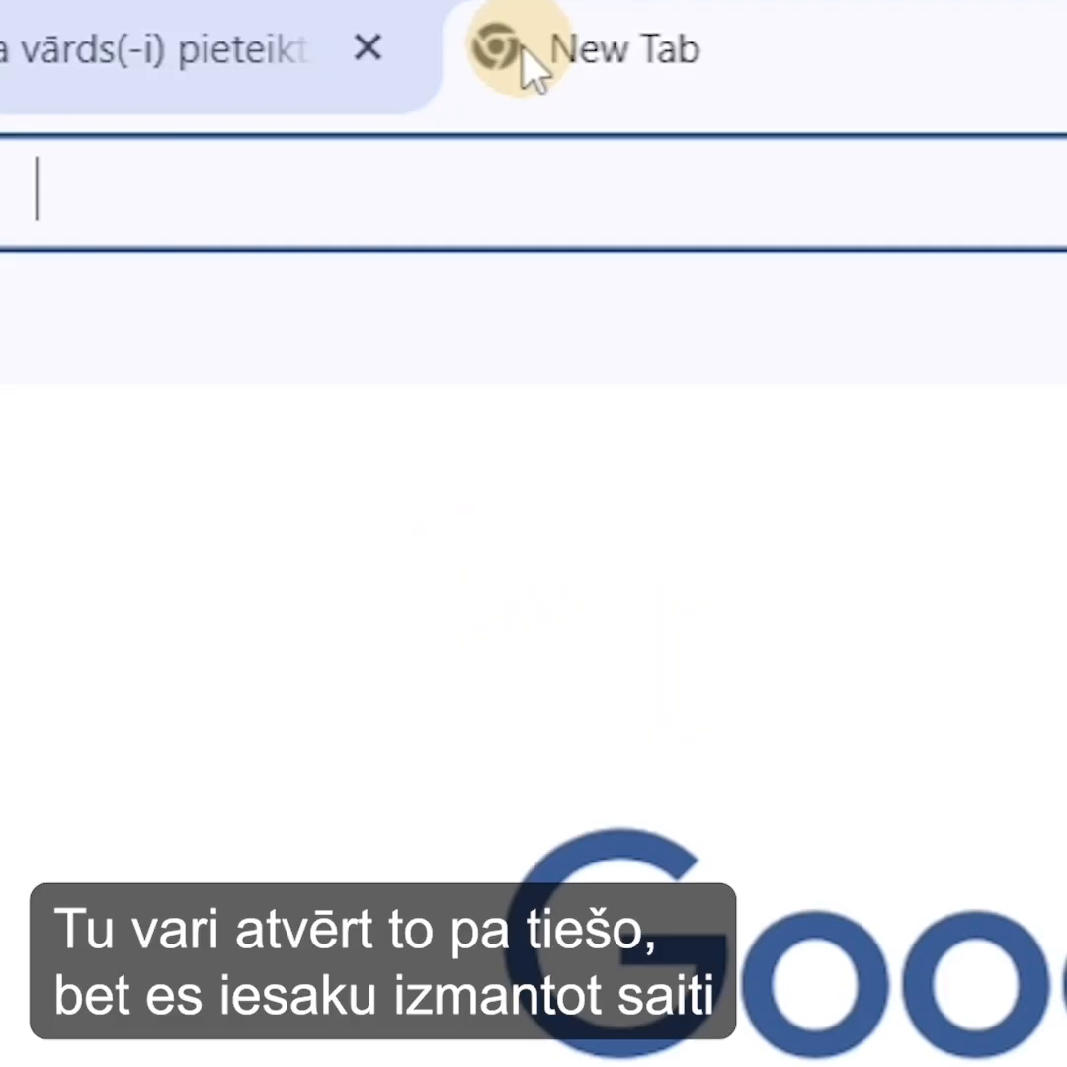
Open the address hosting.ambex.lv in the new browser tab.
type("hosting.amb")
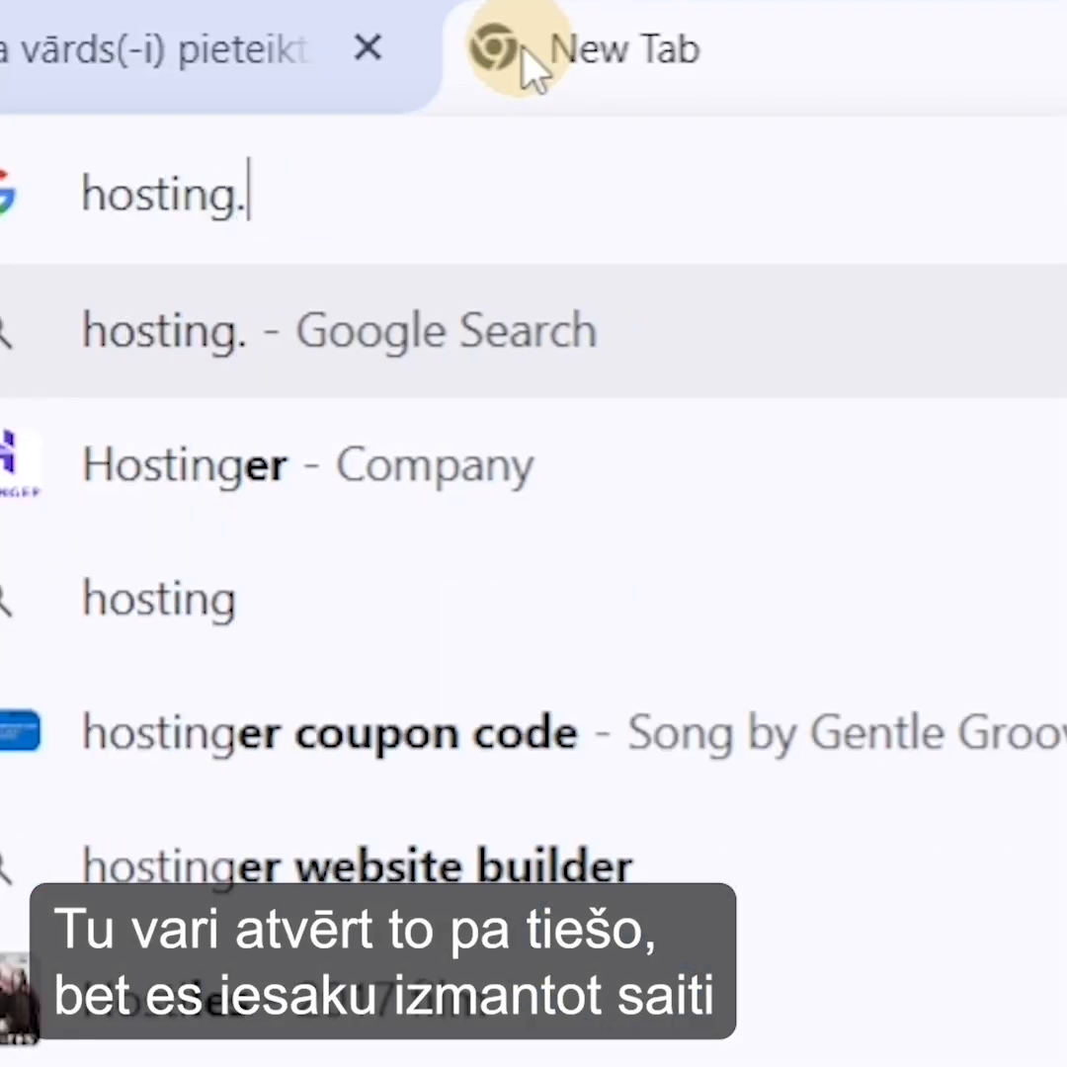
type("ex.lv")
key("Return")
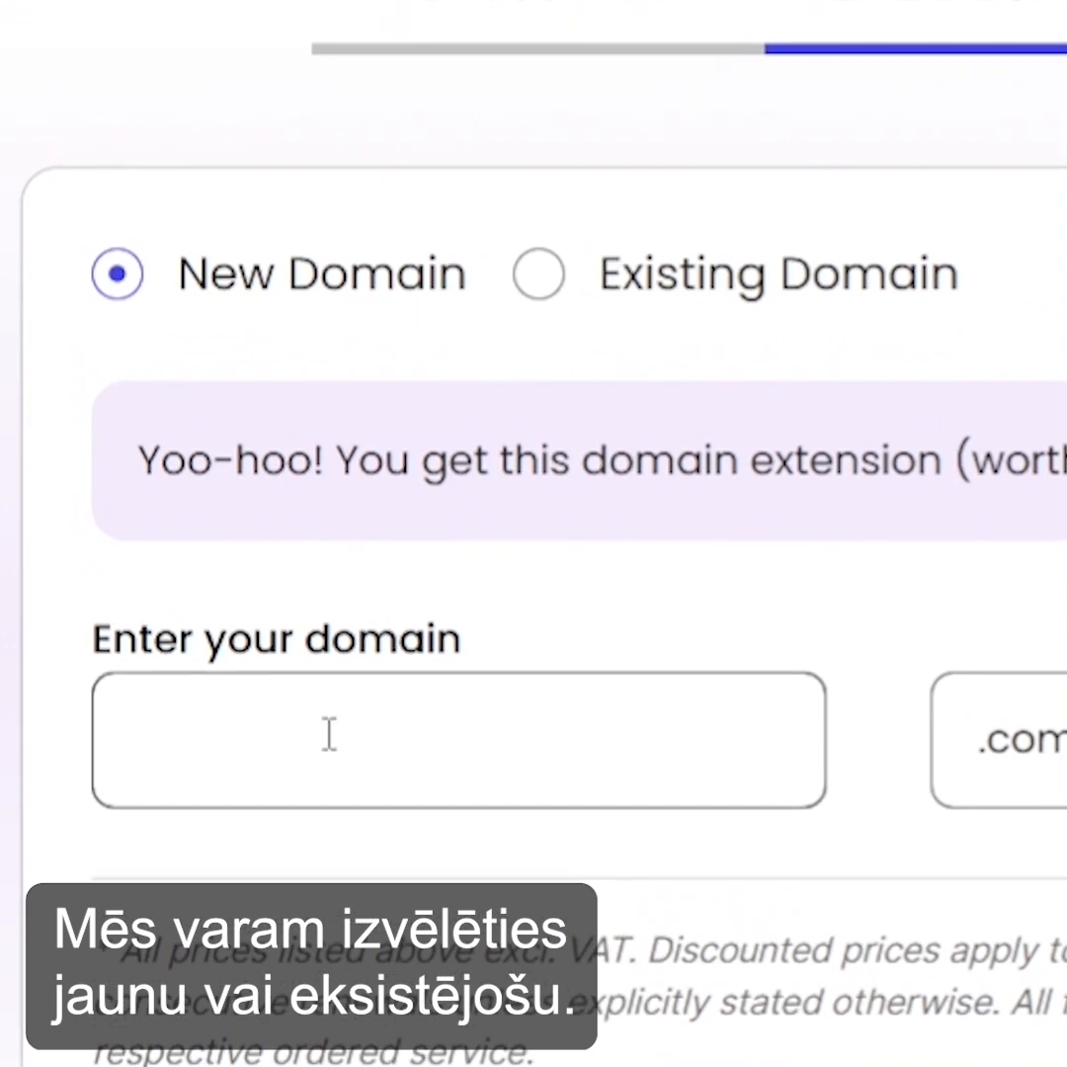
Look through the list of extensions offered for a new domain, checking for .lv.
left_click(323, 755)
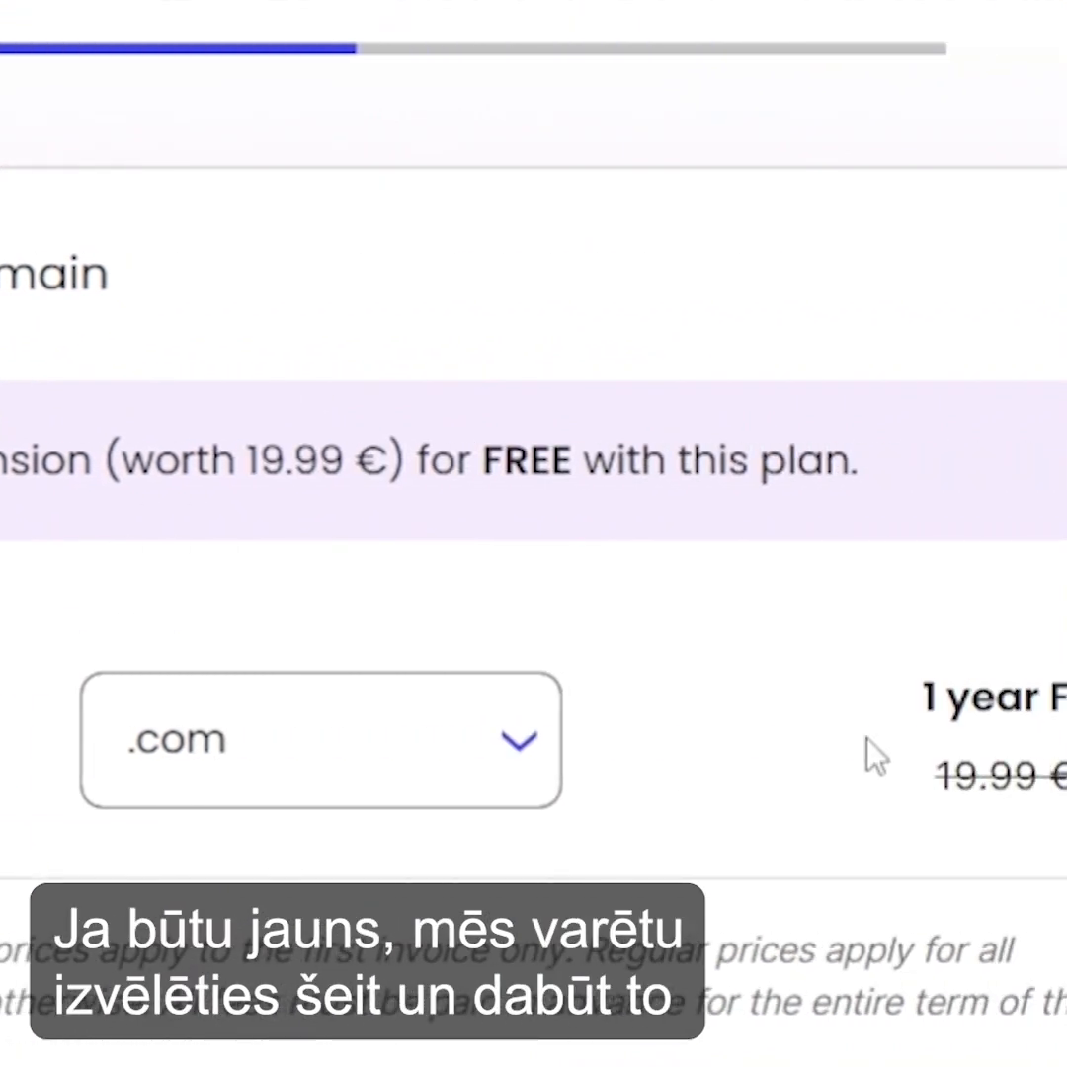
left_click_drag(978, 759, 1062, 835)
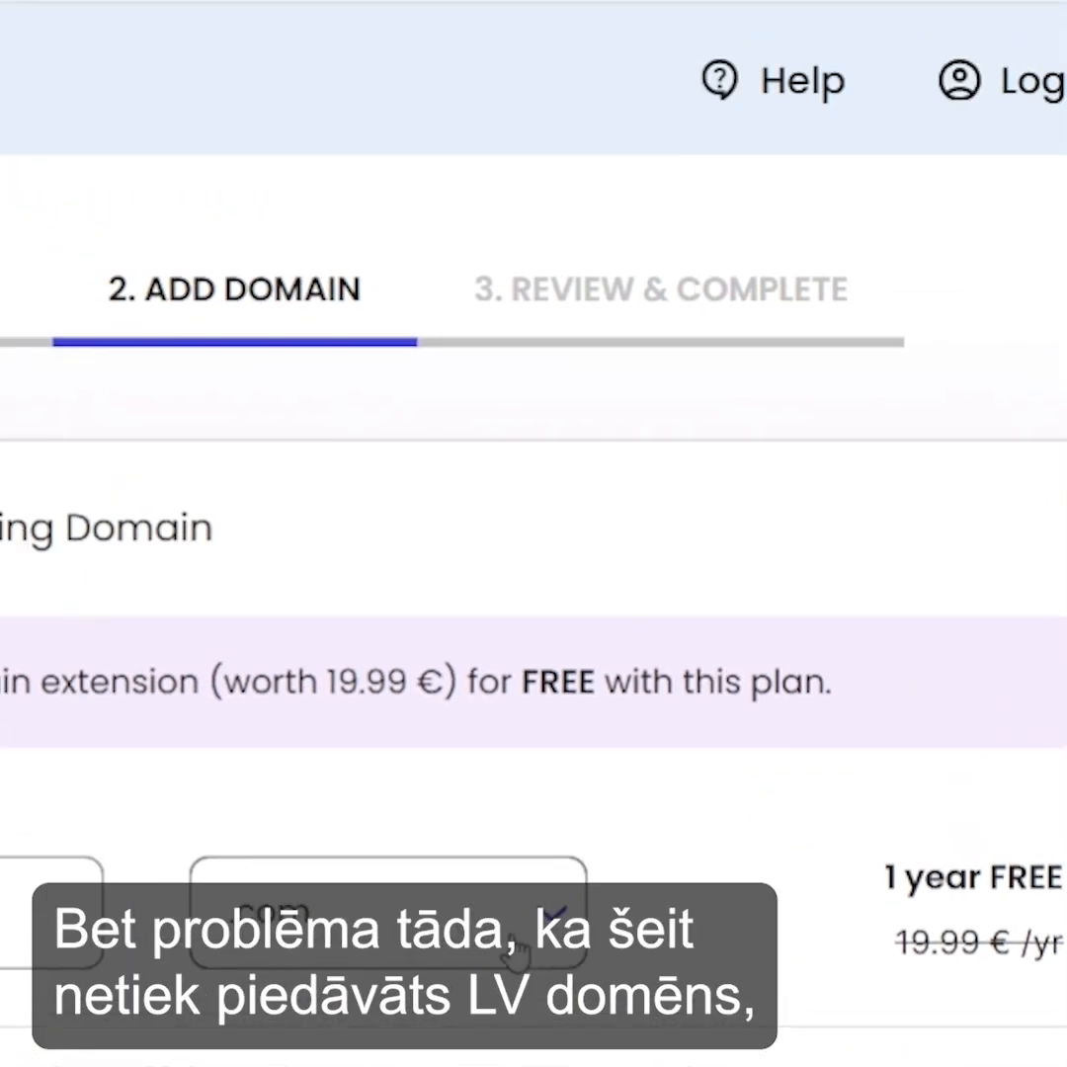
left_click(287, 787)
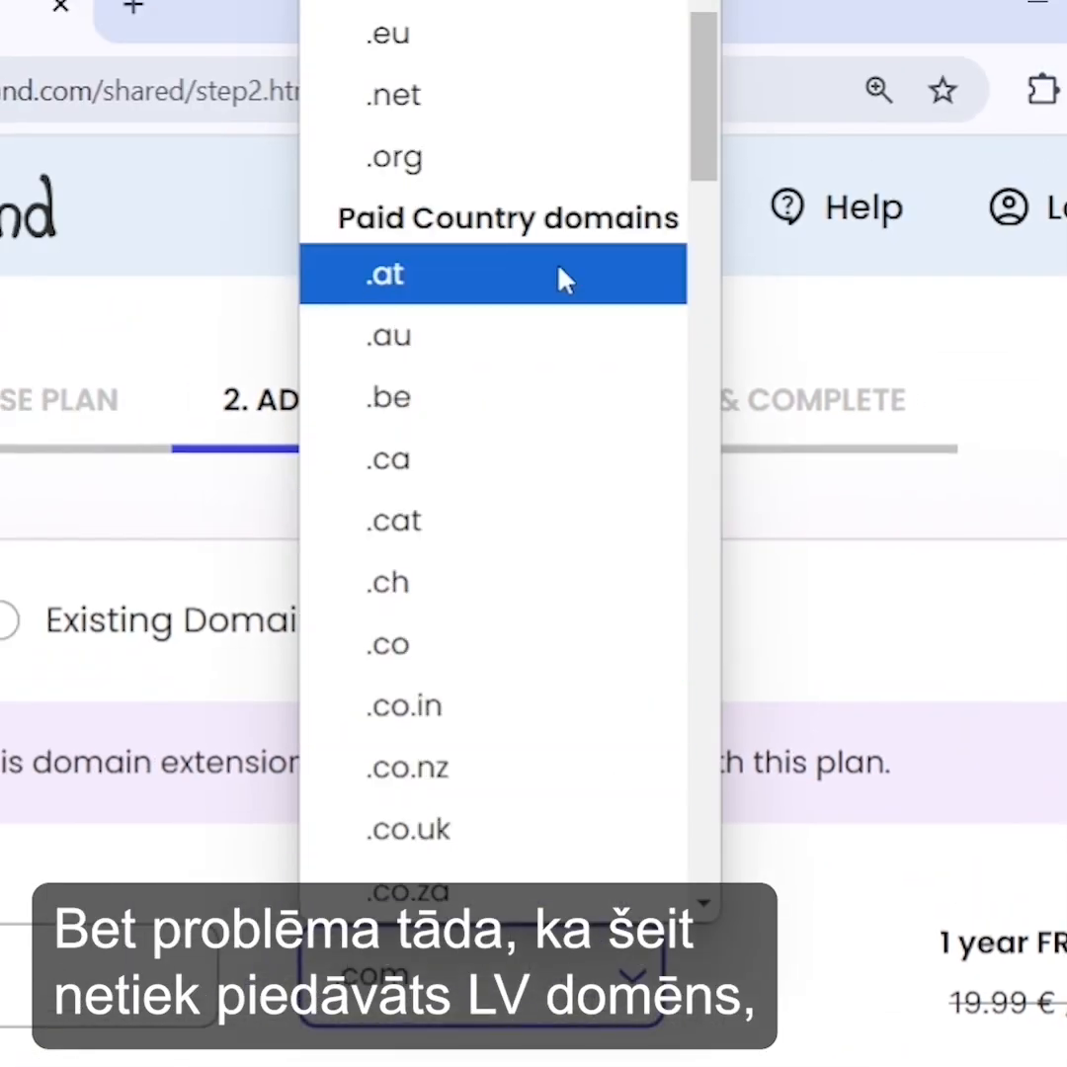
scroll(495, 274, "down", 5)
scroll(514, 514, "down", 8)
scroll(495, 534, "up", 15)
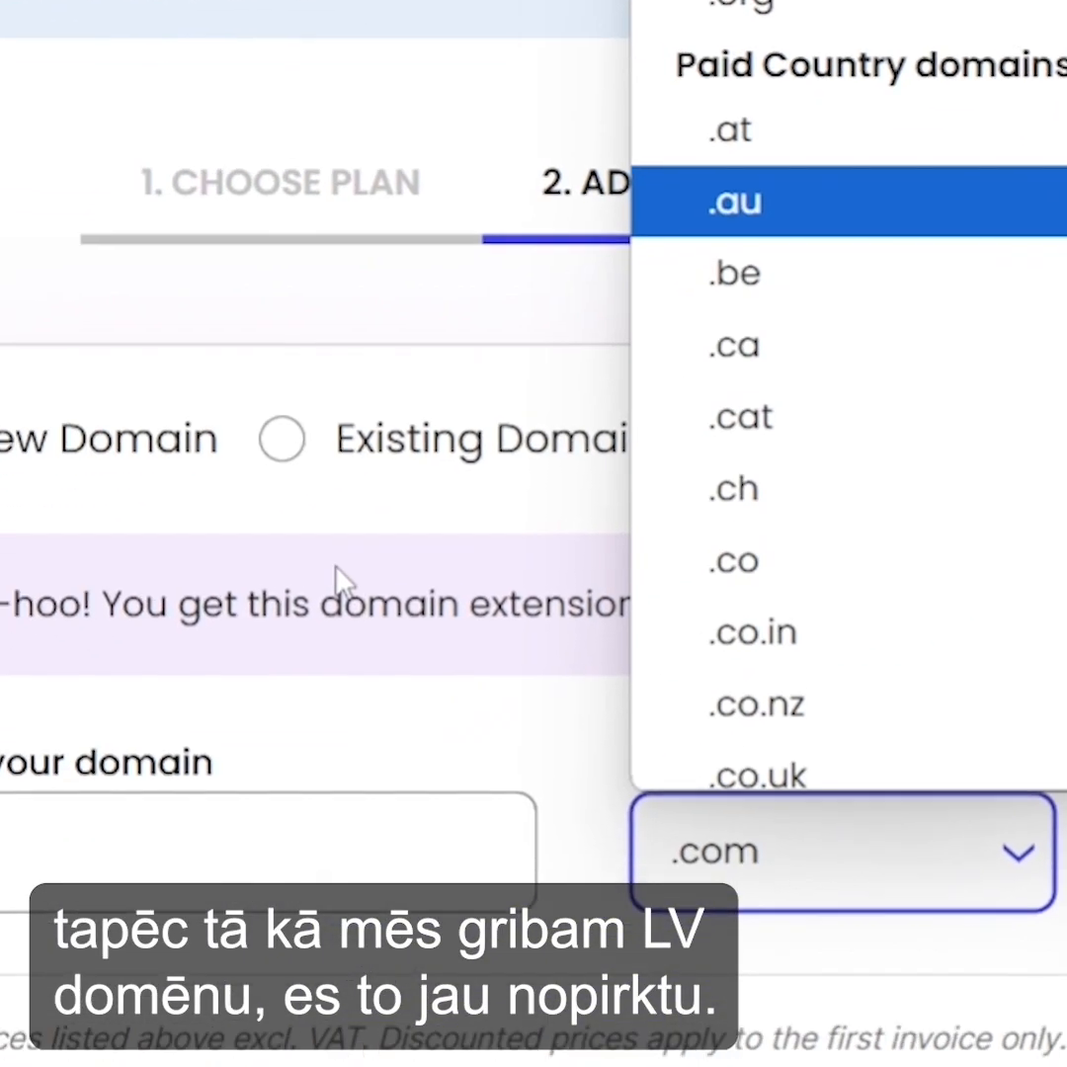
left_click(56, 732)
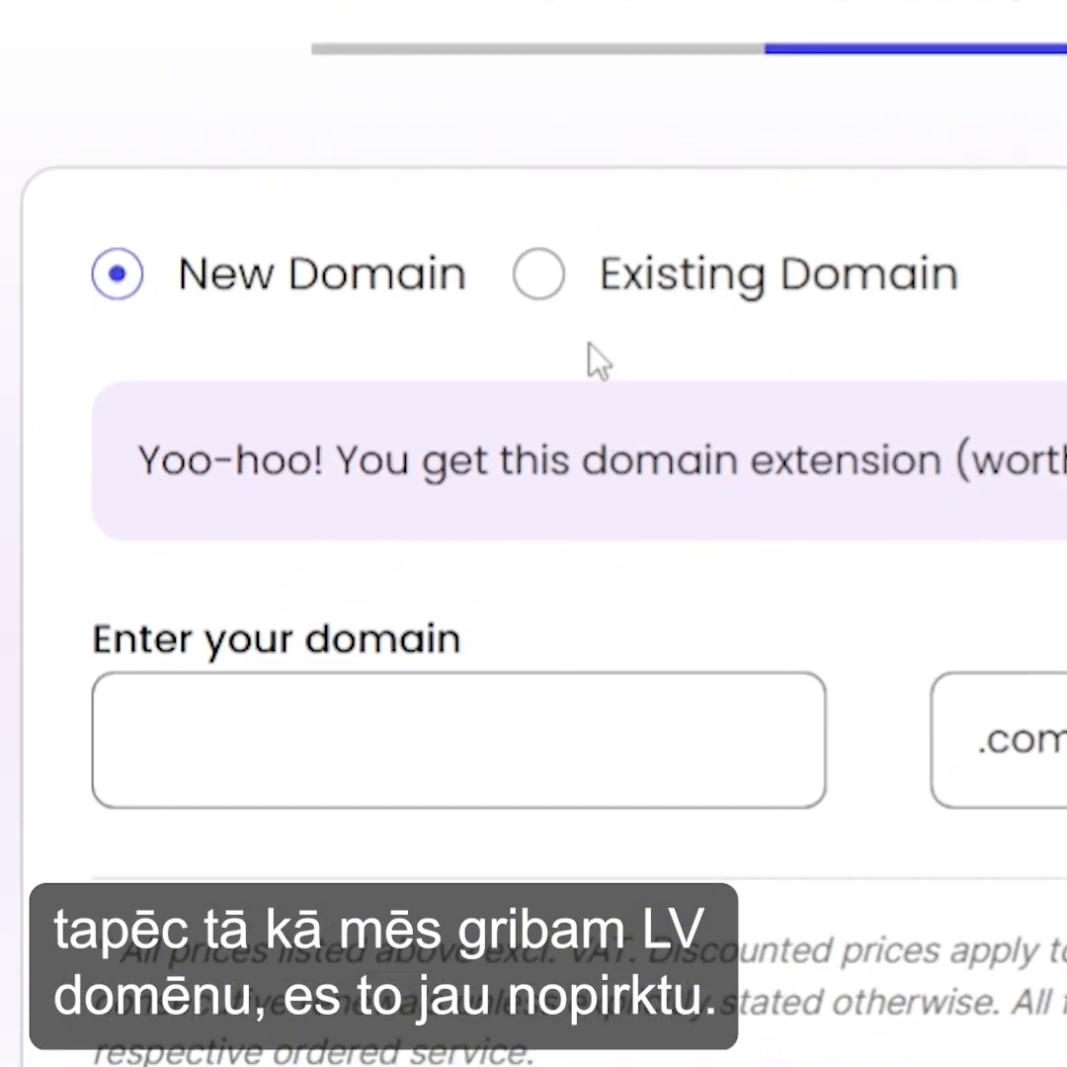
Choose an existing domain for the hosting order, enter topsuns.lv and continue.
left_click(568, 285)
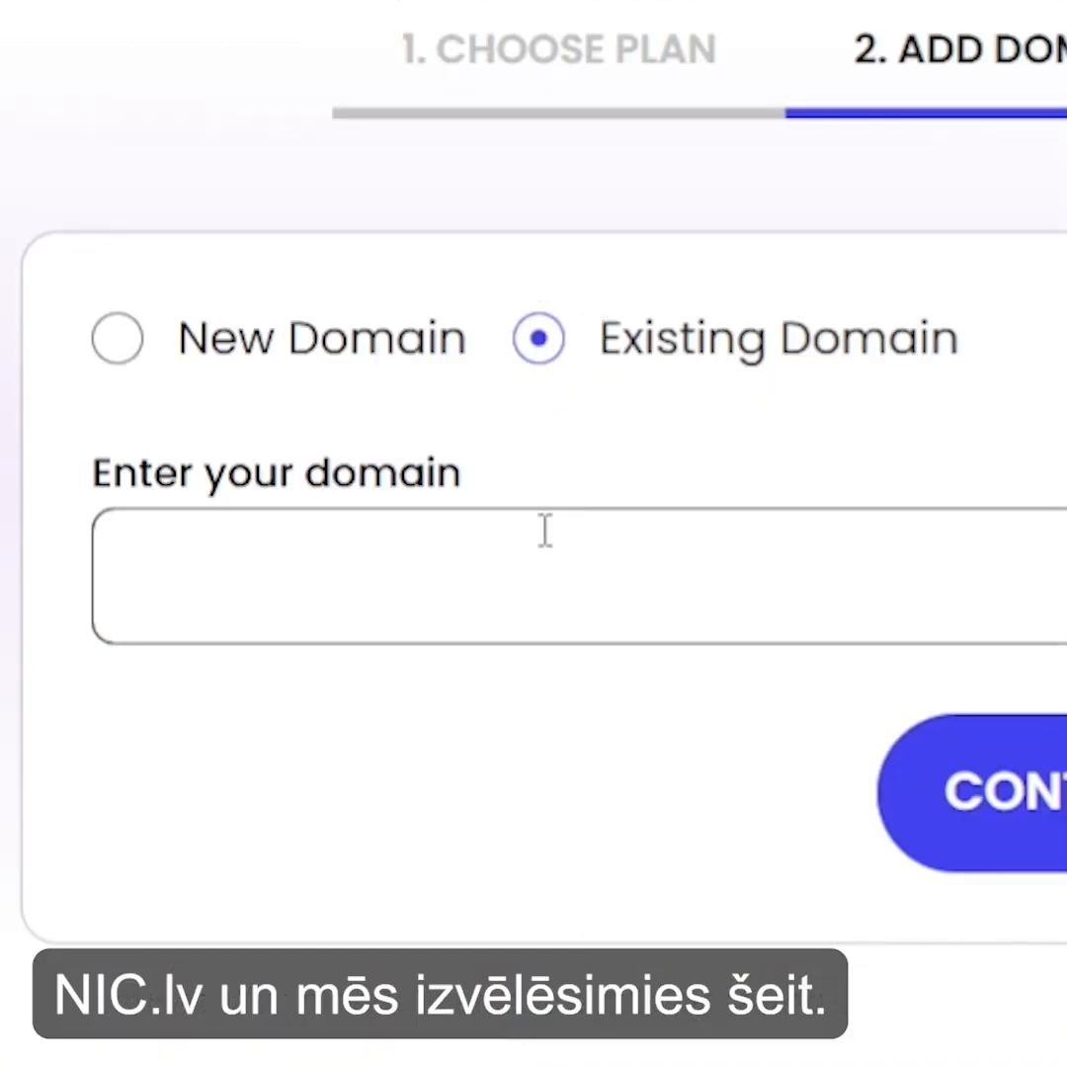
type("topsuns.lv")
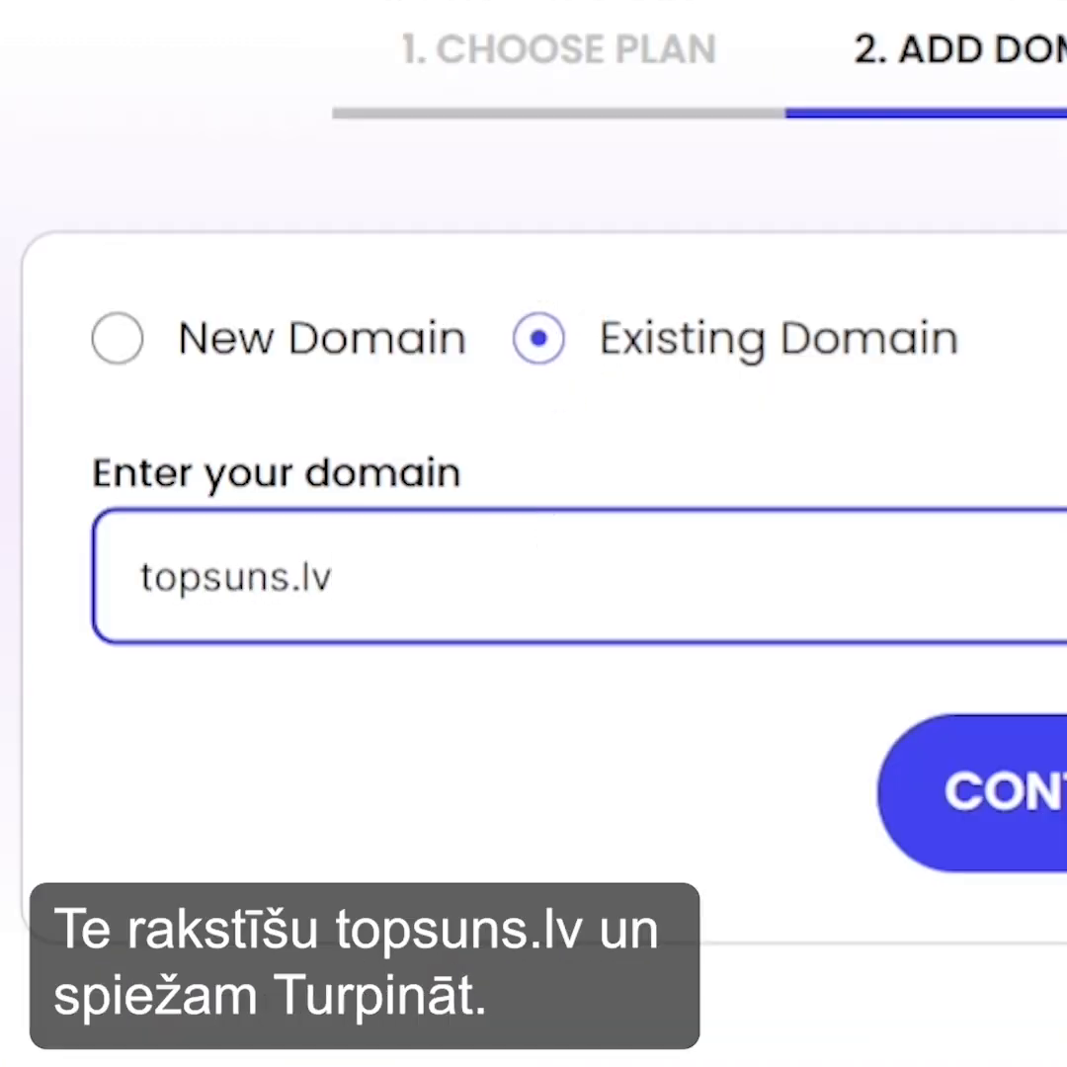
left_click(1028, 830)
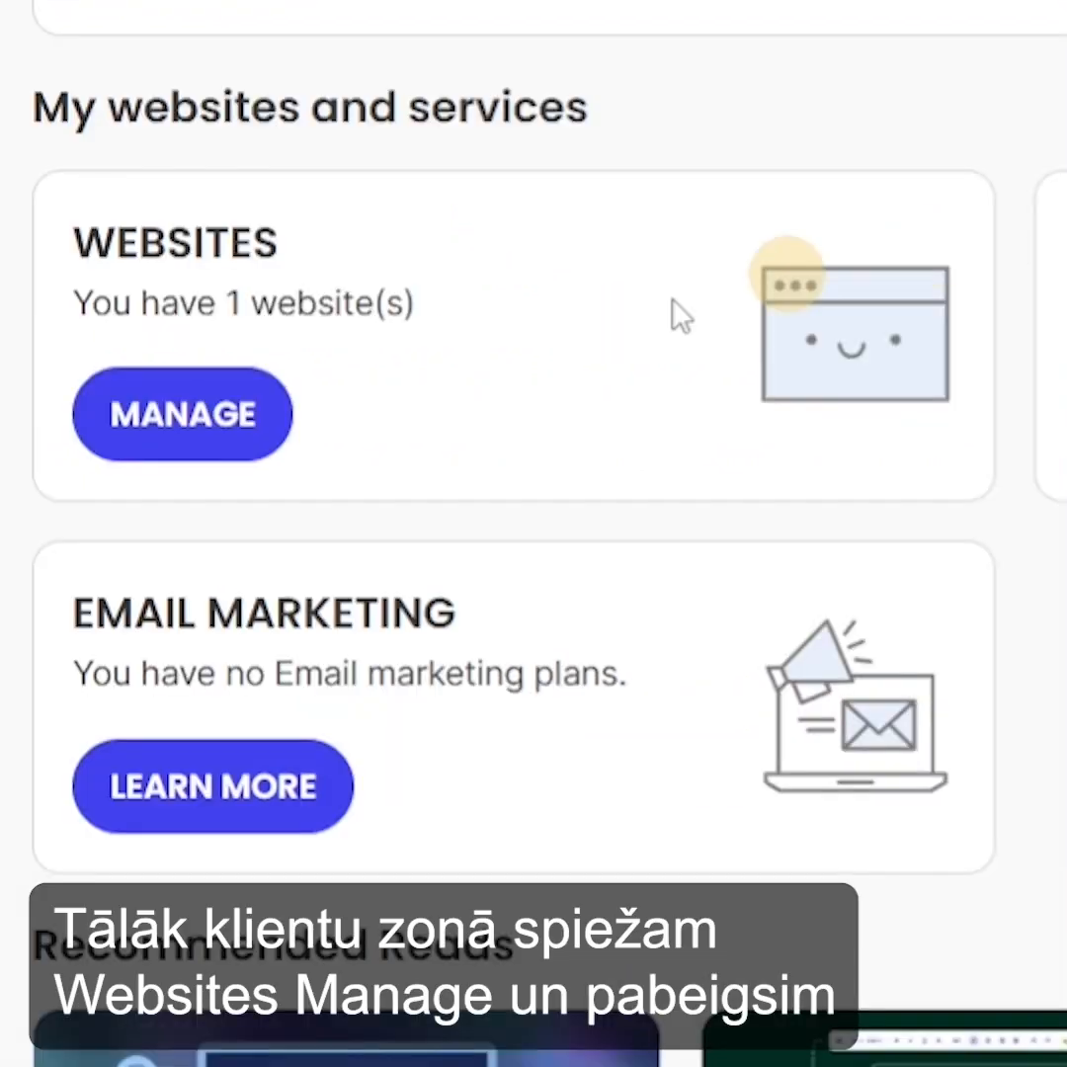
Open the management page for websites, start finishing the topsuns.lv setup and continue with the existing domain.
left_click(187, 395)
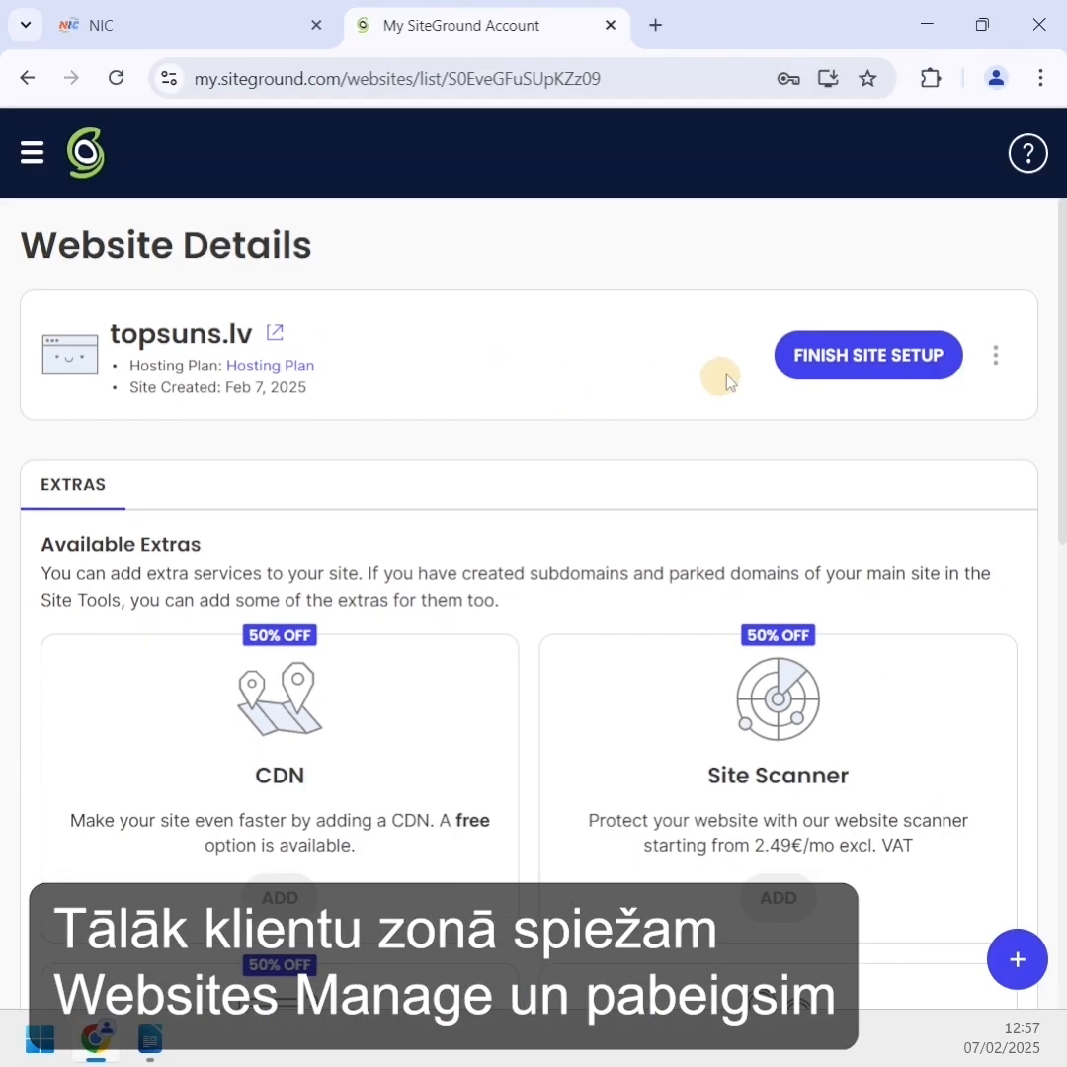
left_click(819, 341)
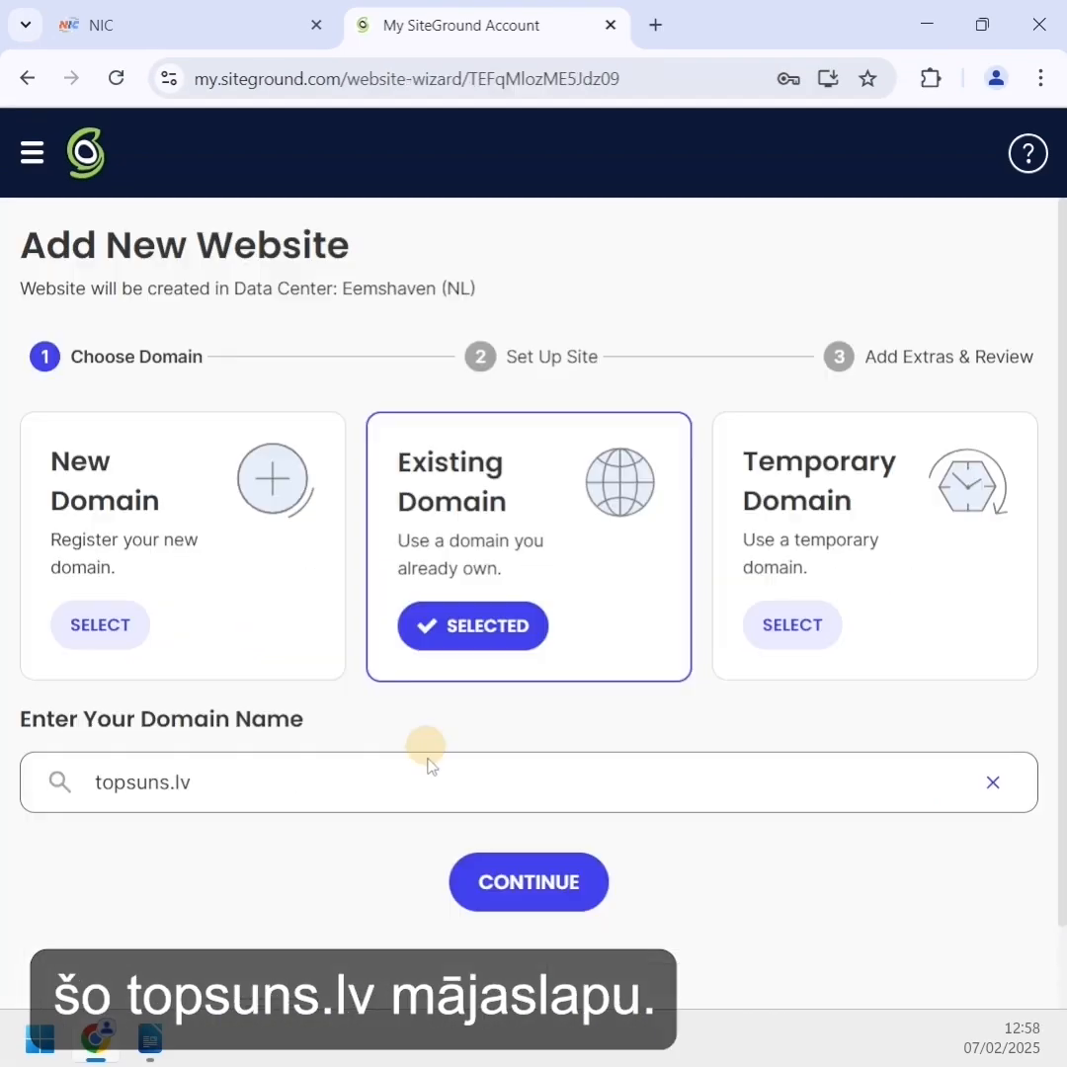
left_click(550, 882)
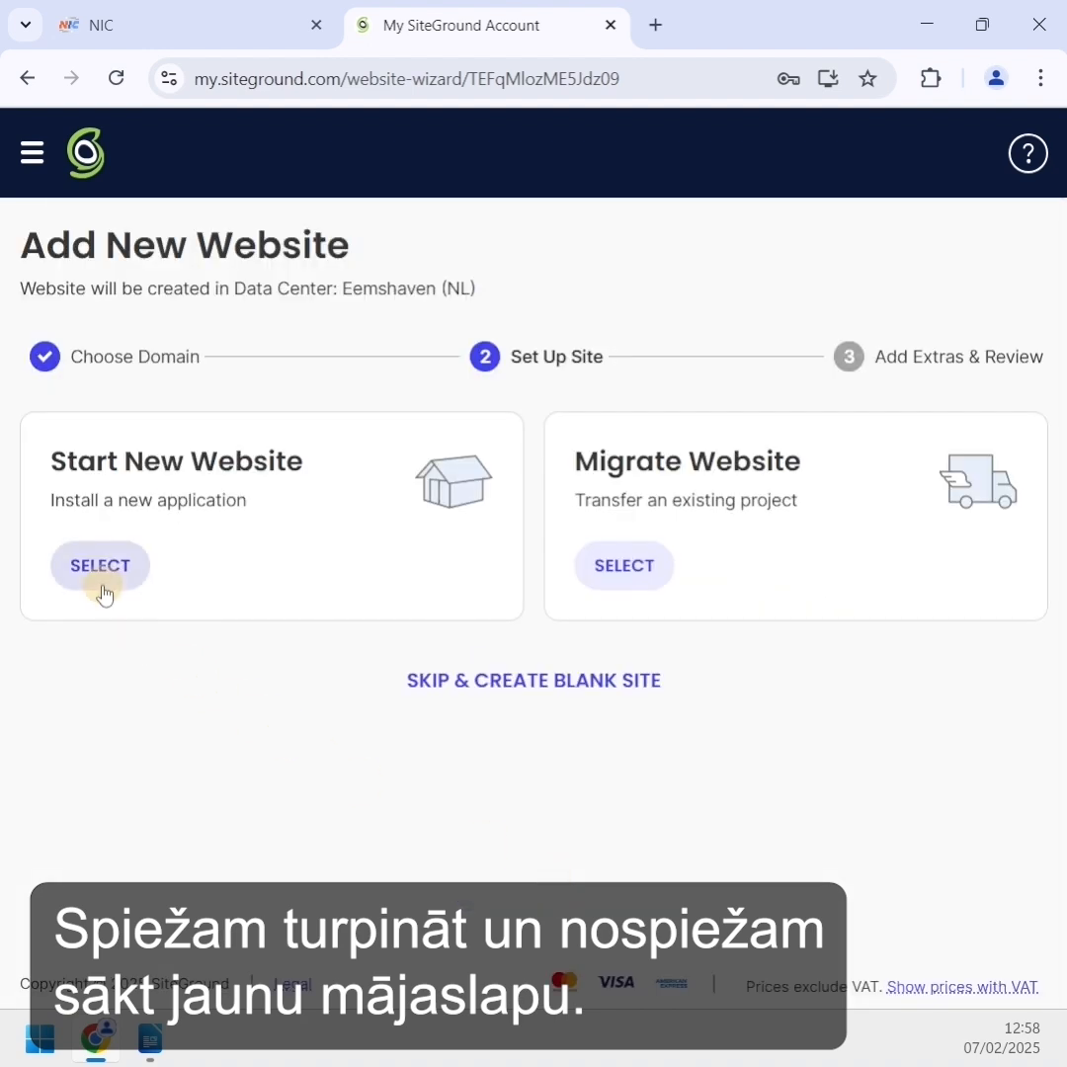
Set the site up as a new website and finish the setup without adding any extras.
left_click(103, 583)
left_click(617, 747)
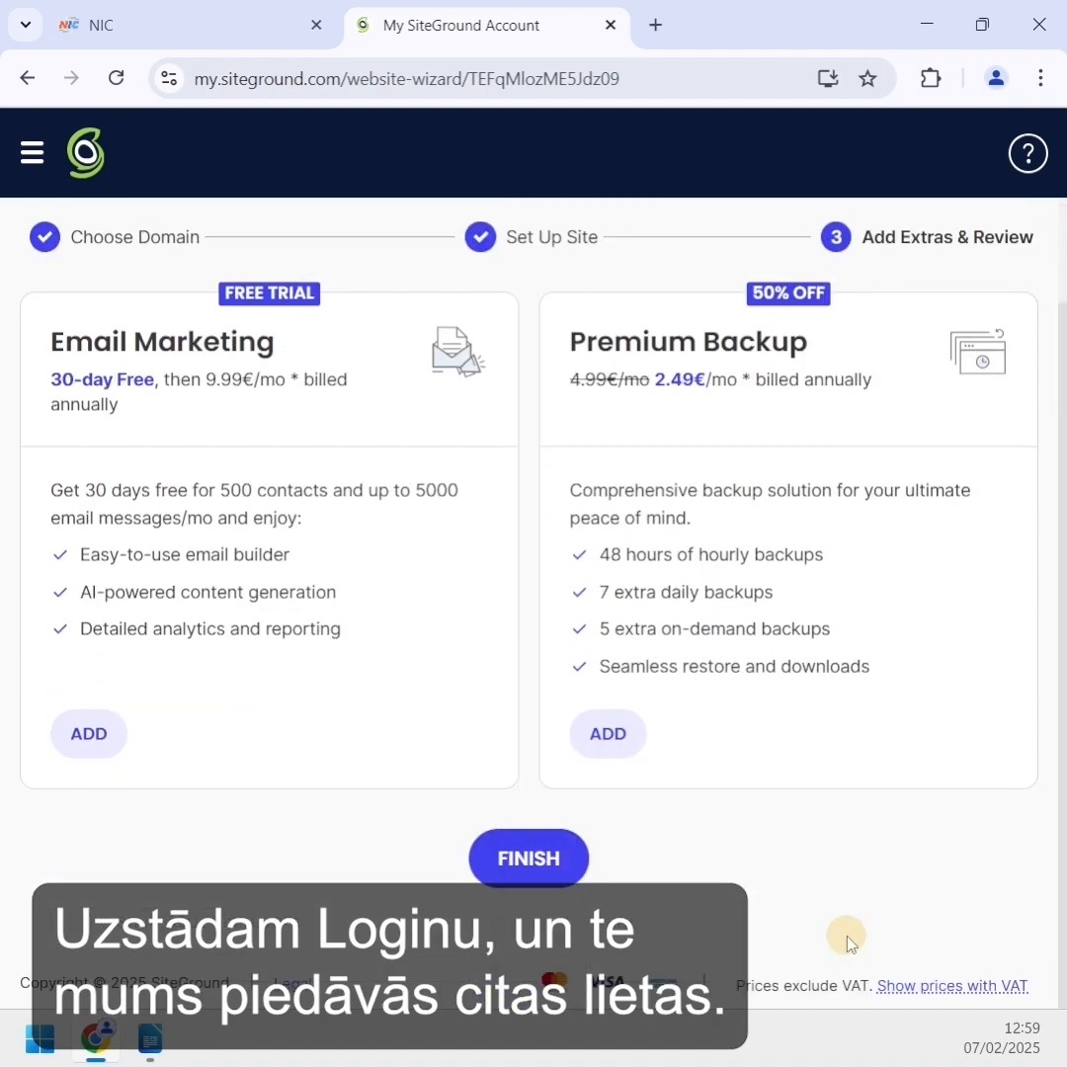
scroll(848, 944, "up", 1)
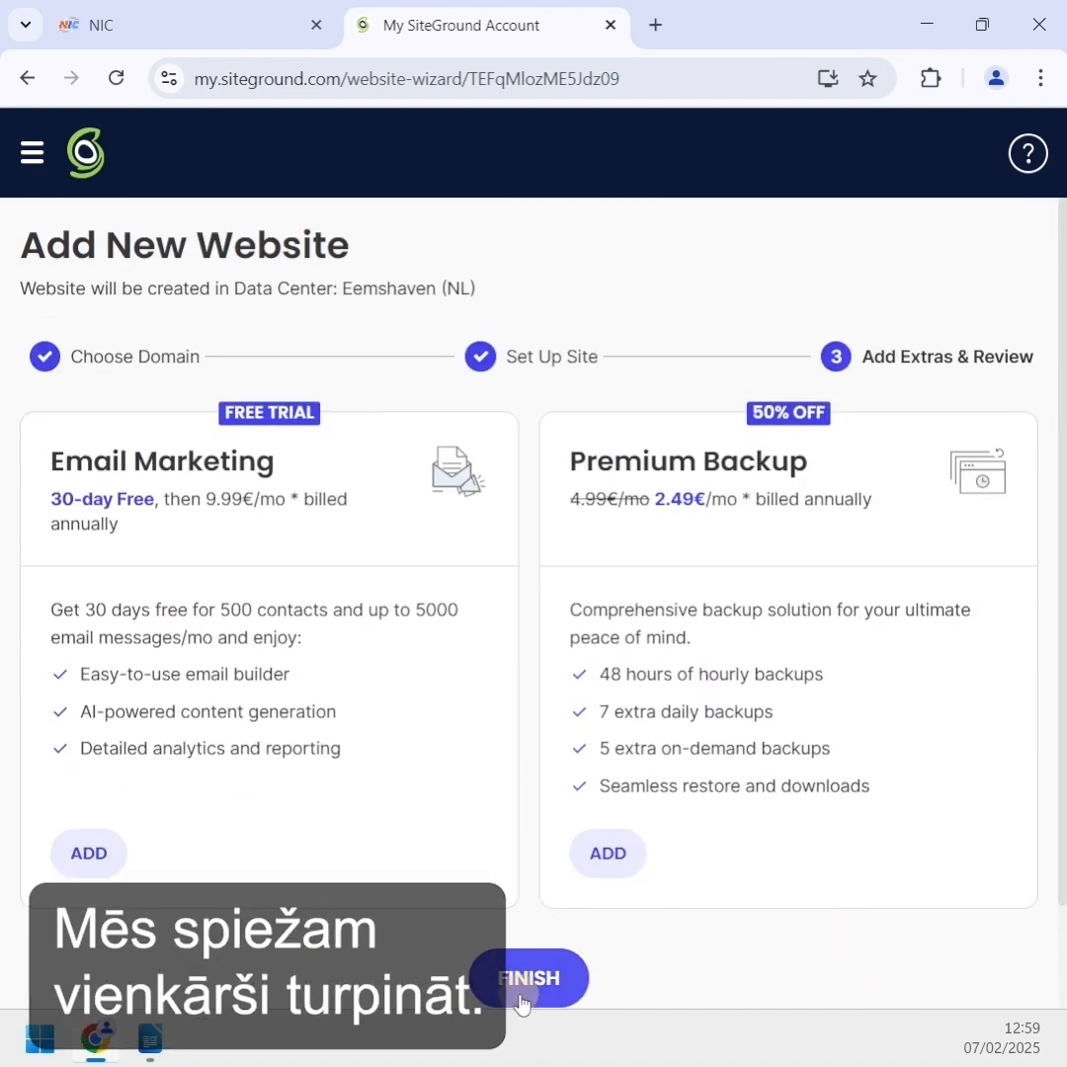
left_click(523, 1000)
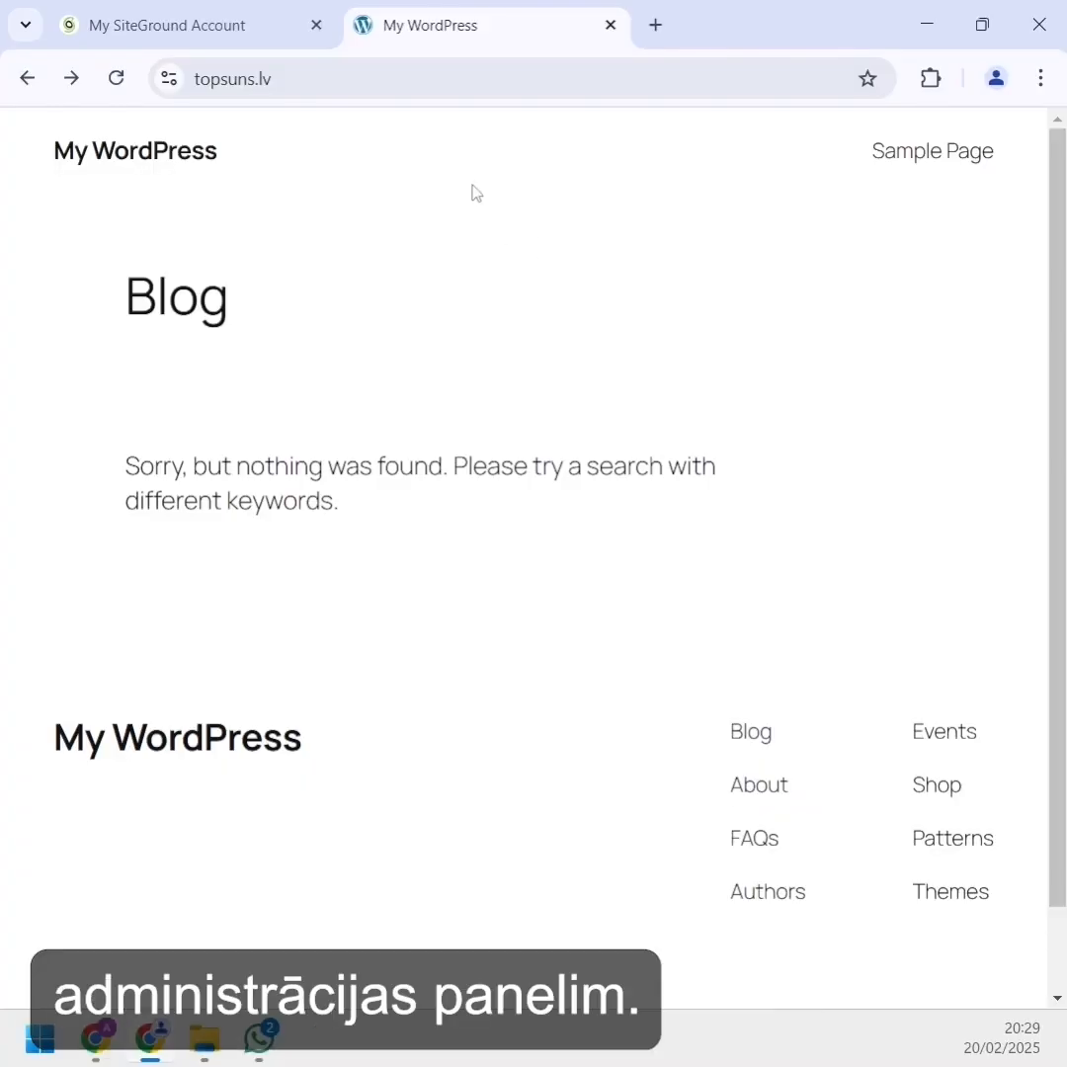
Return to the SiteGround account, go to its websites and open the WordPress admin of topsuns.lv.
left_click(179, 30)
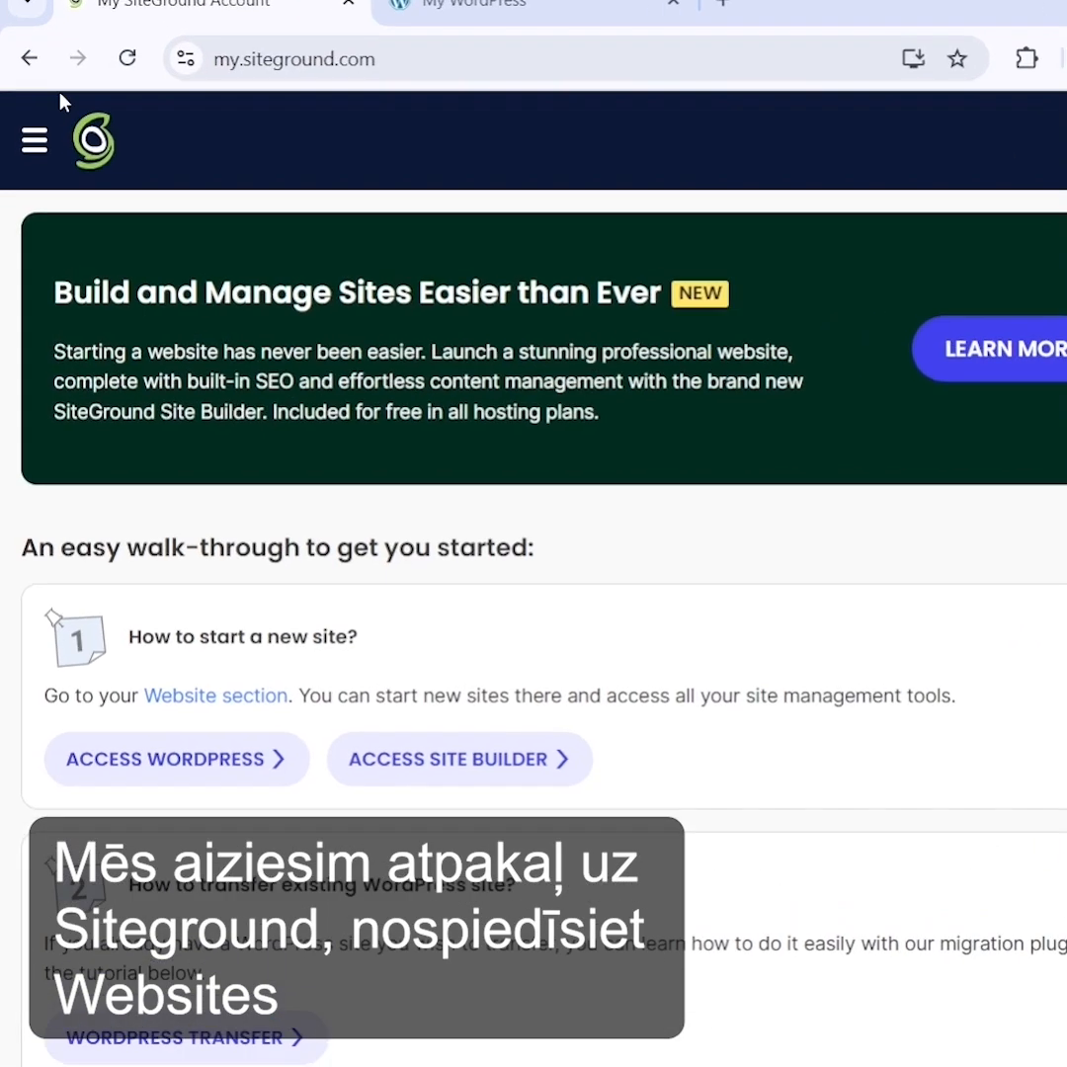
left_click(44, 104)
left_click(81, 333)
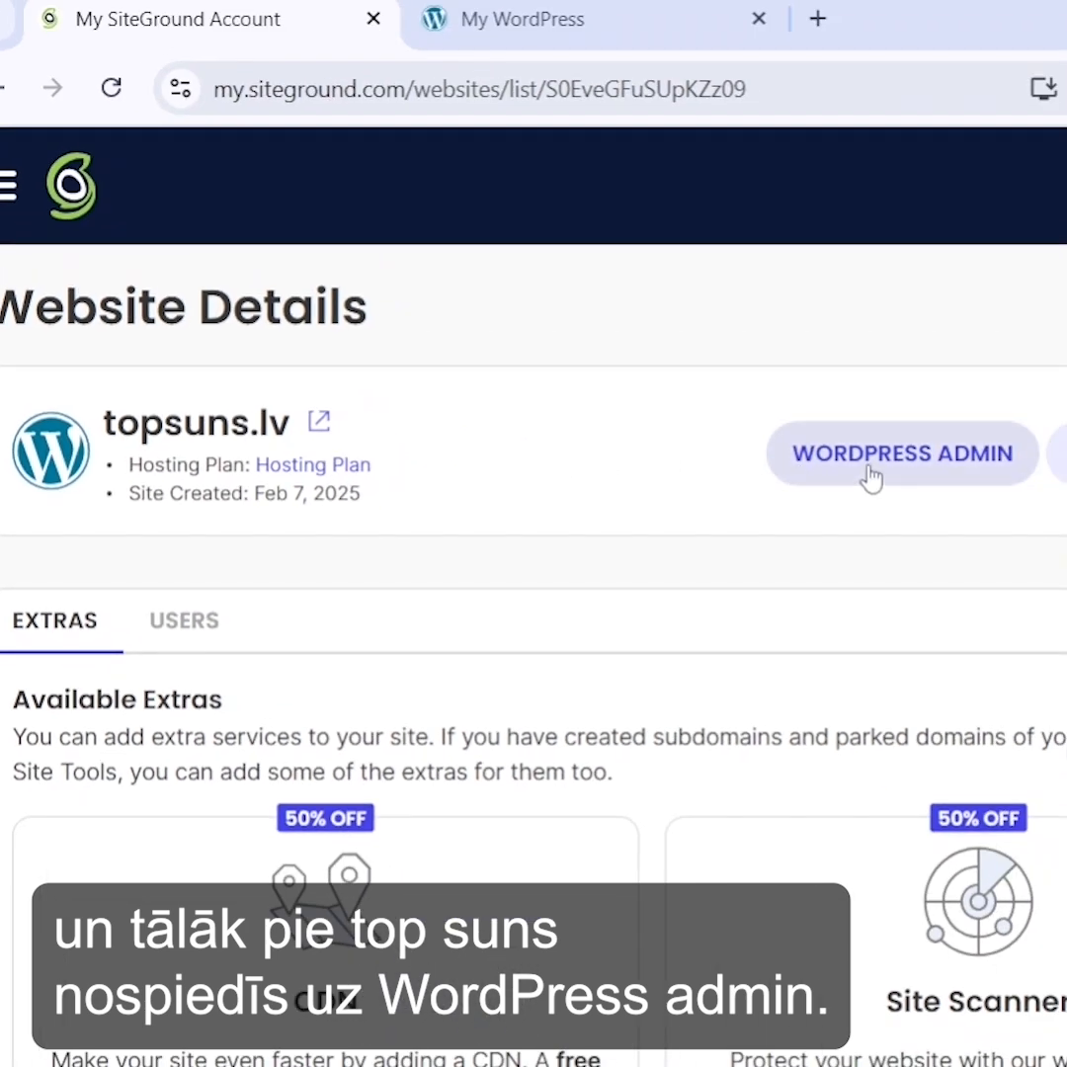
left_click(871, 478)
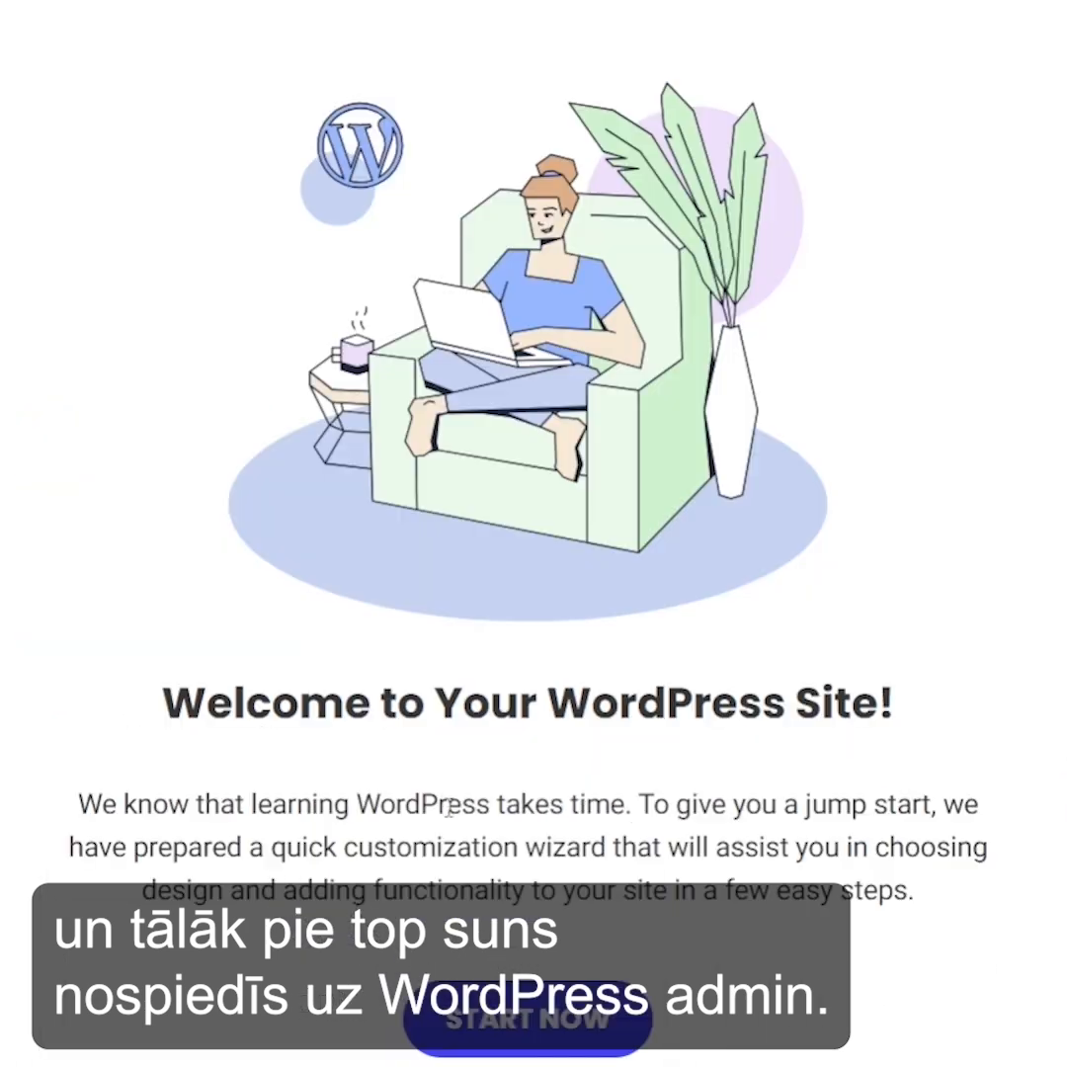
Start the WordPress Starter wizard and select Other as the website topic.
left_click(528, 1028)
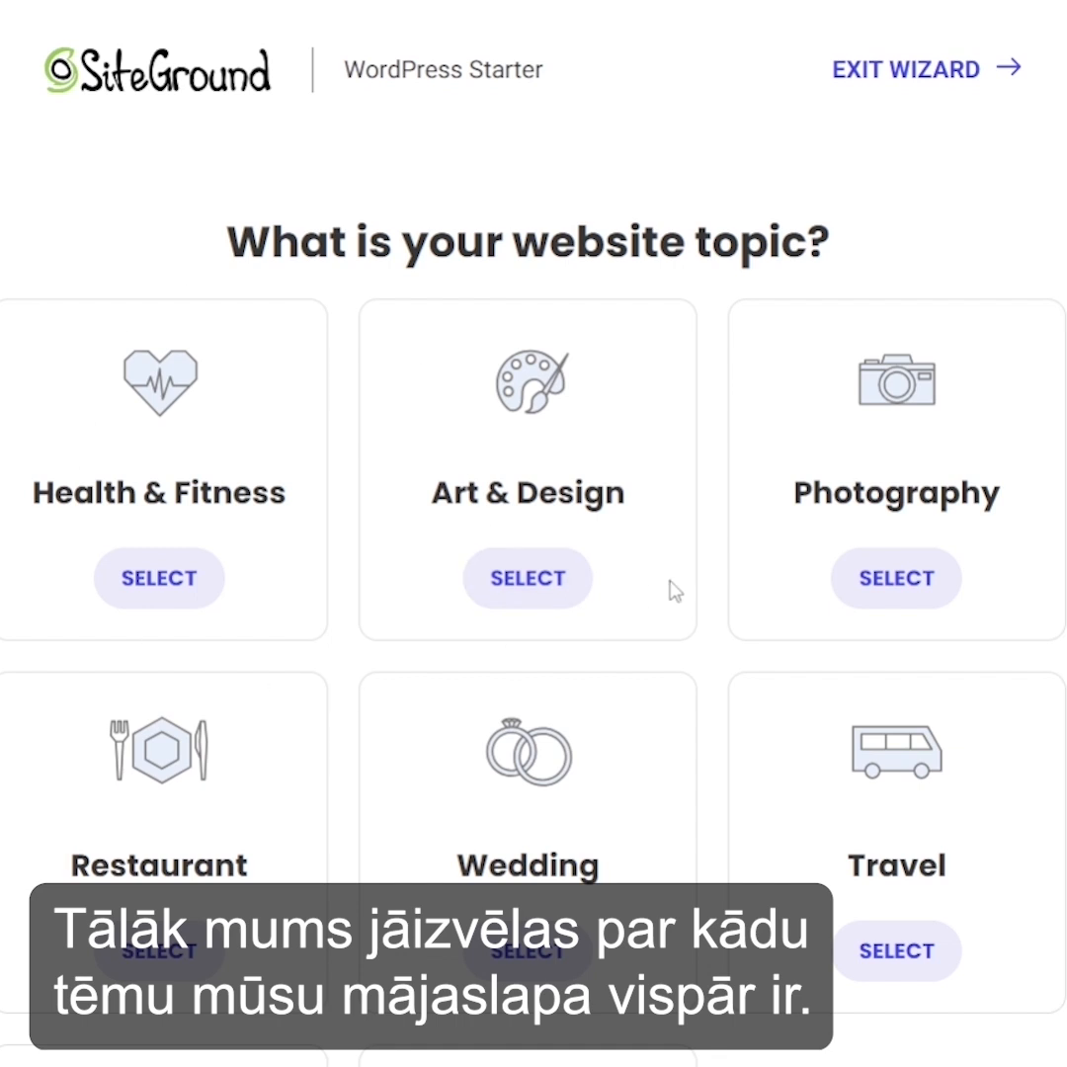
scroll(675, 590, "down", 5)
scroll(655, 596, "up", 2)
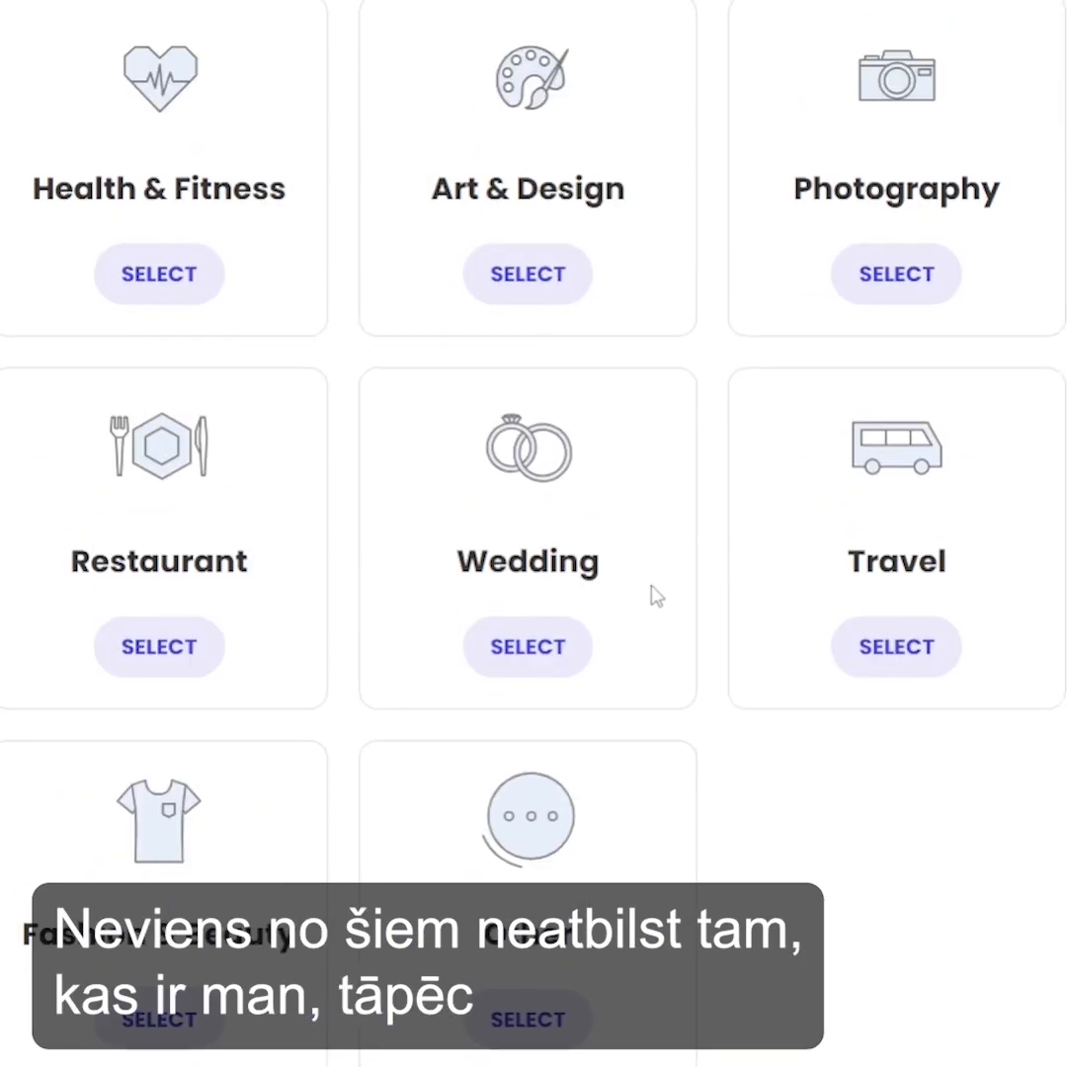
scroll(637, 599, "down", 2)
left_click(524, 860)
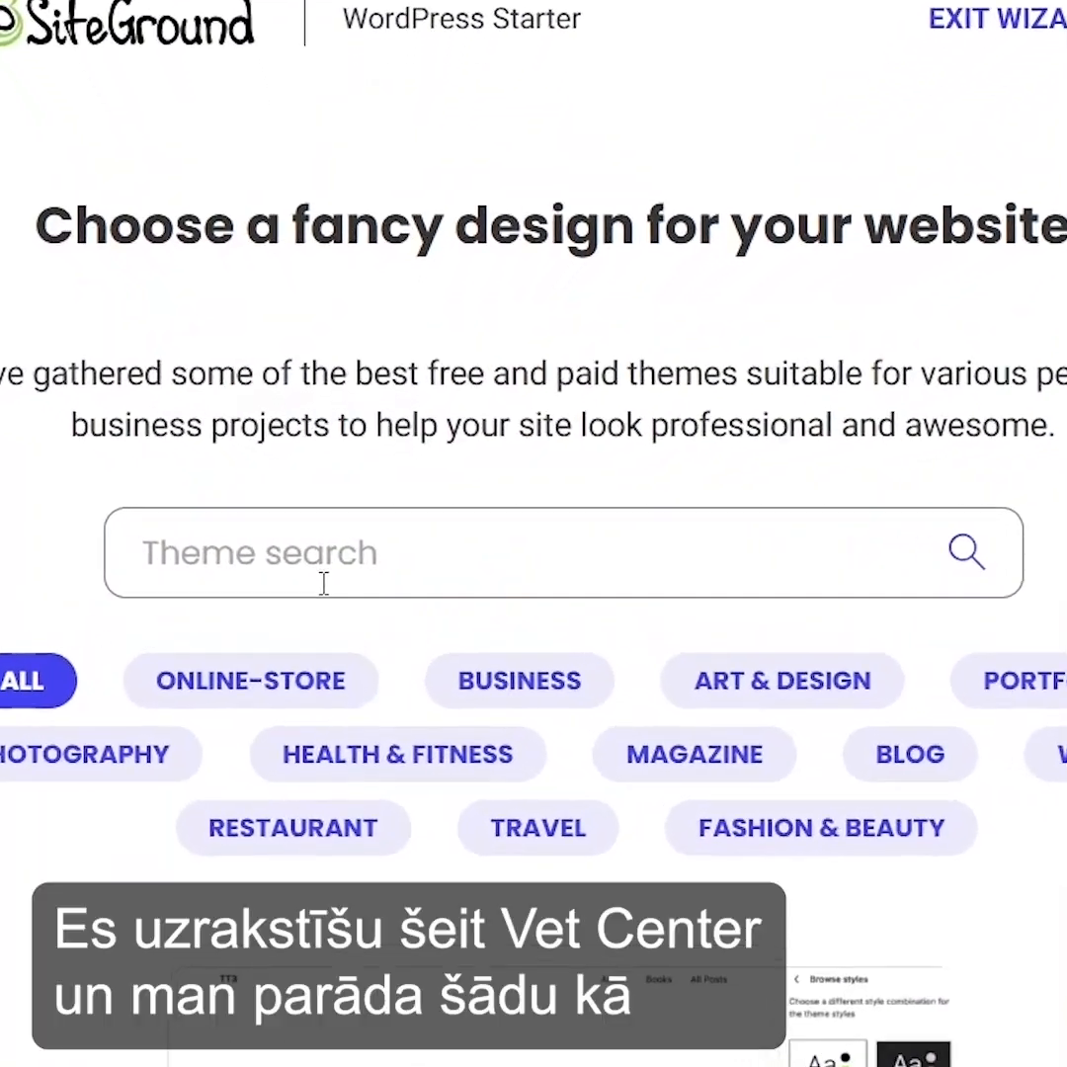
Search the themes for "vet center" and select the Vet Center design.
left_click(296, 247)
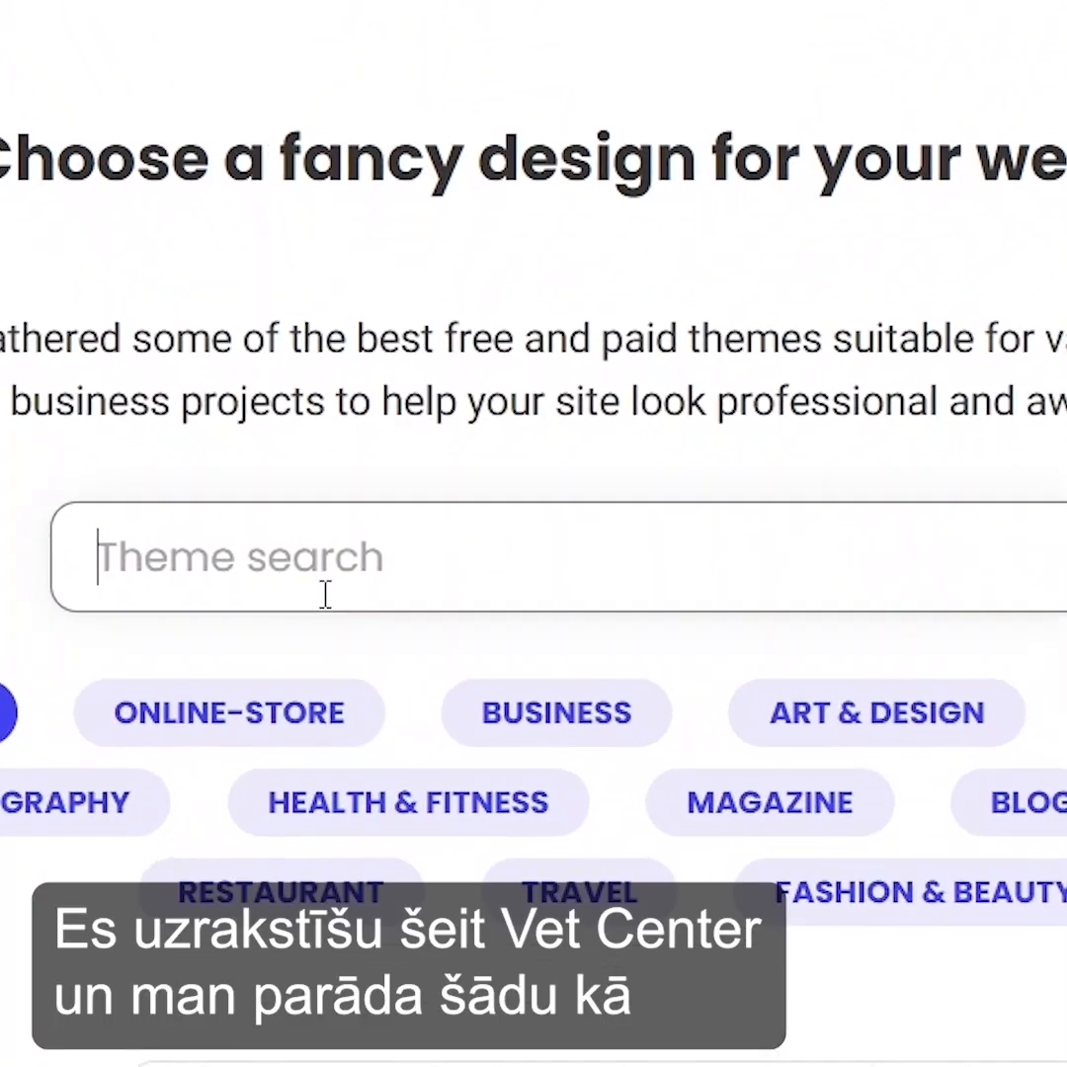
type("vet center")
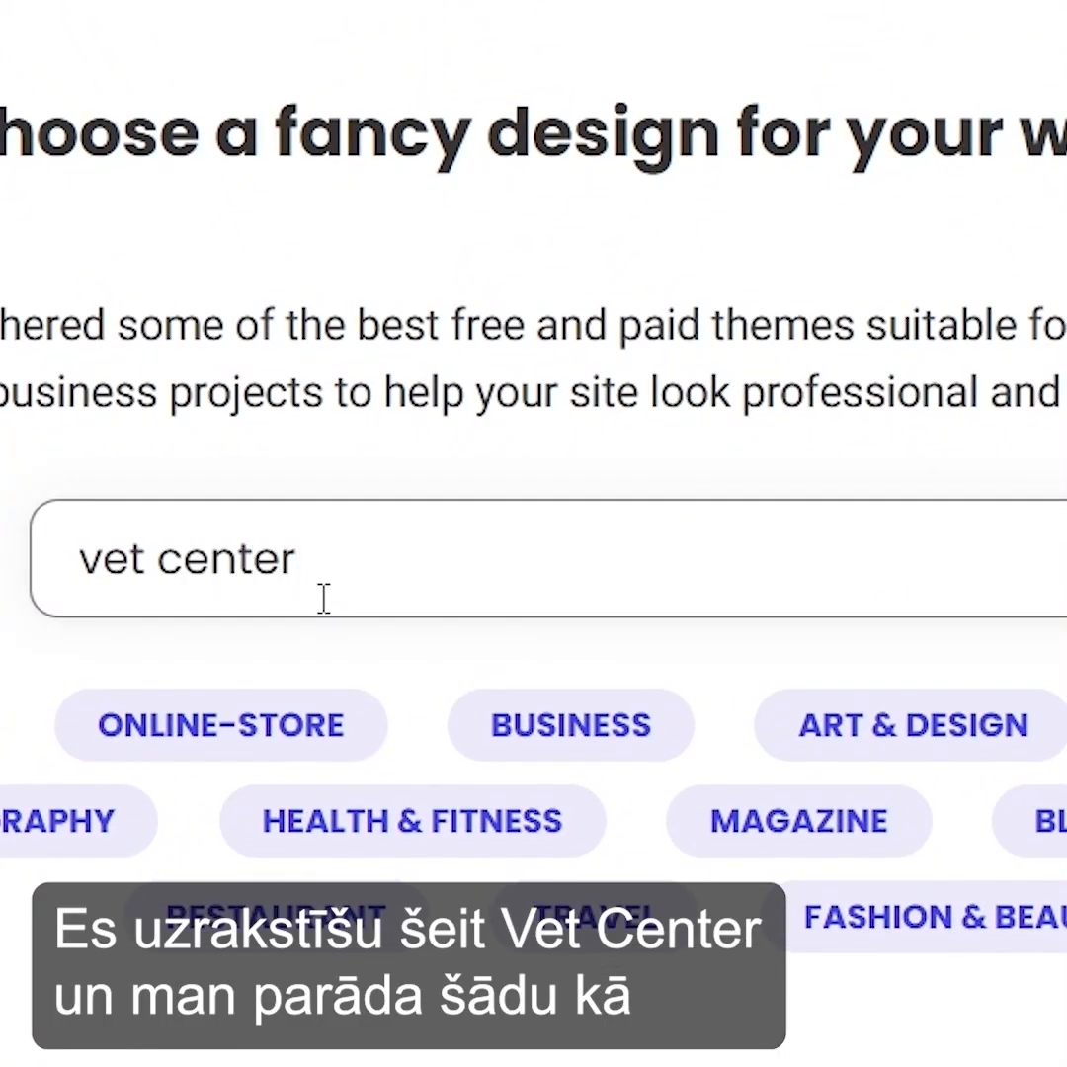
scroll(324, 599, "down", 5)
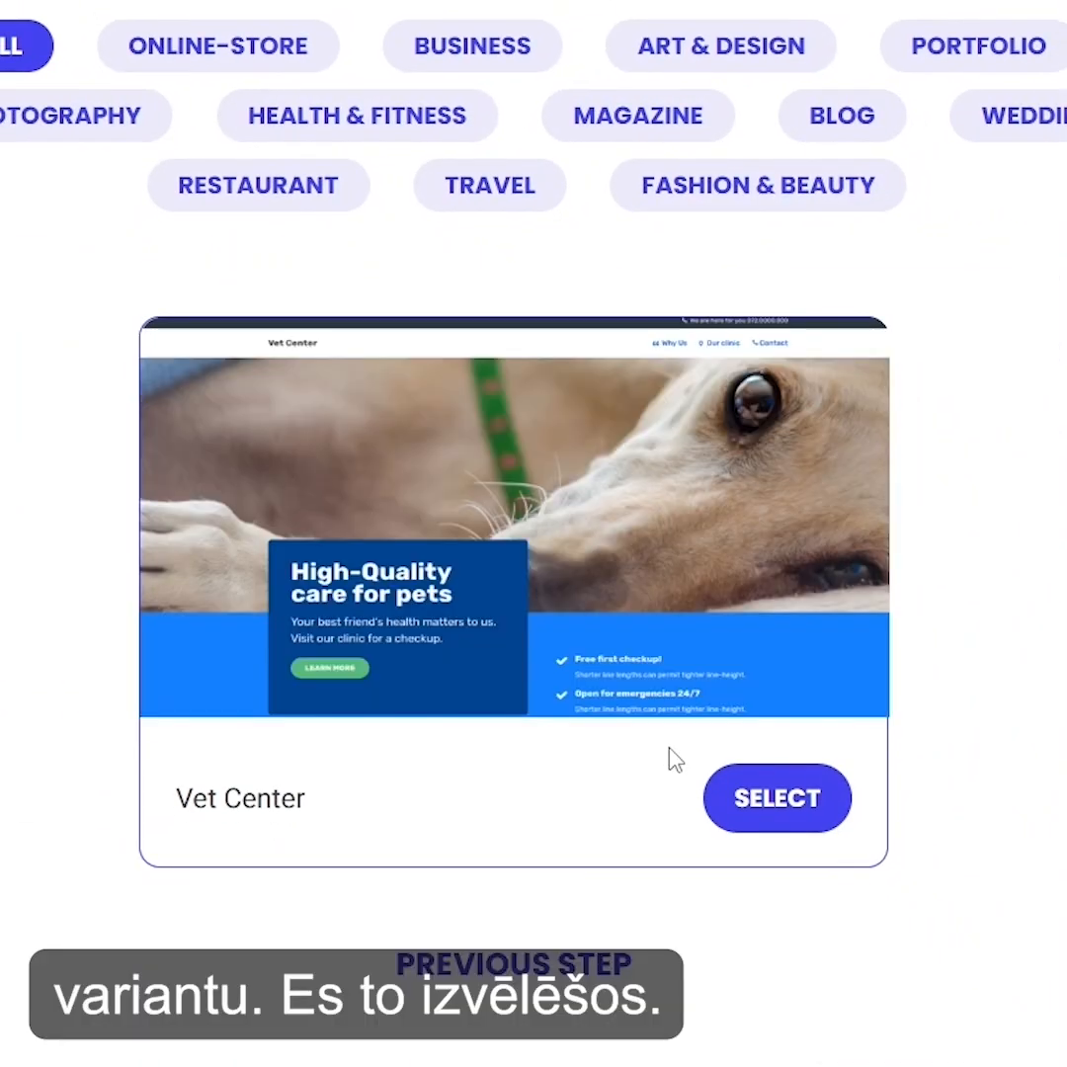
left_click(748, 812)
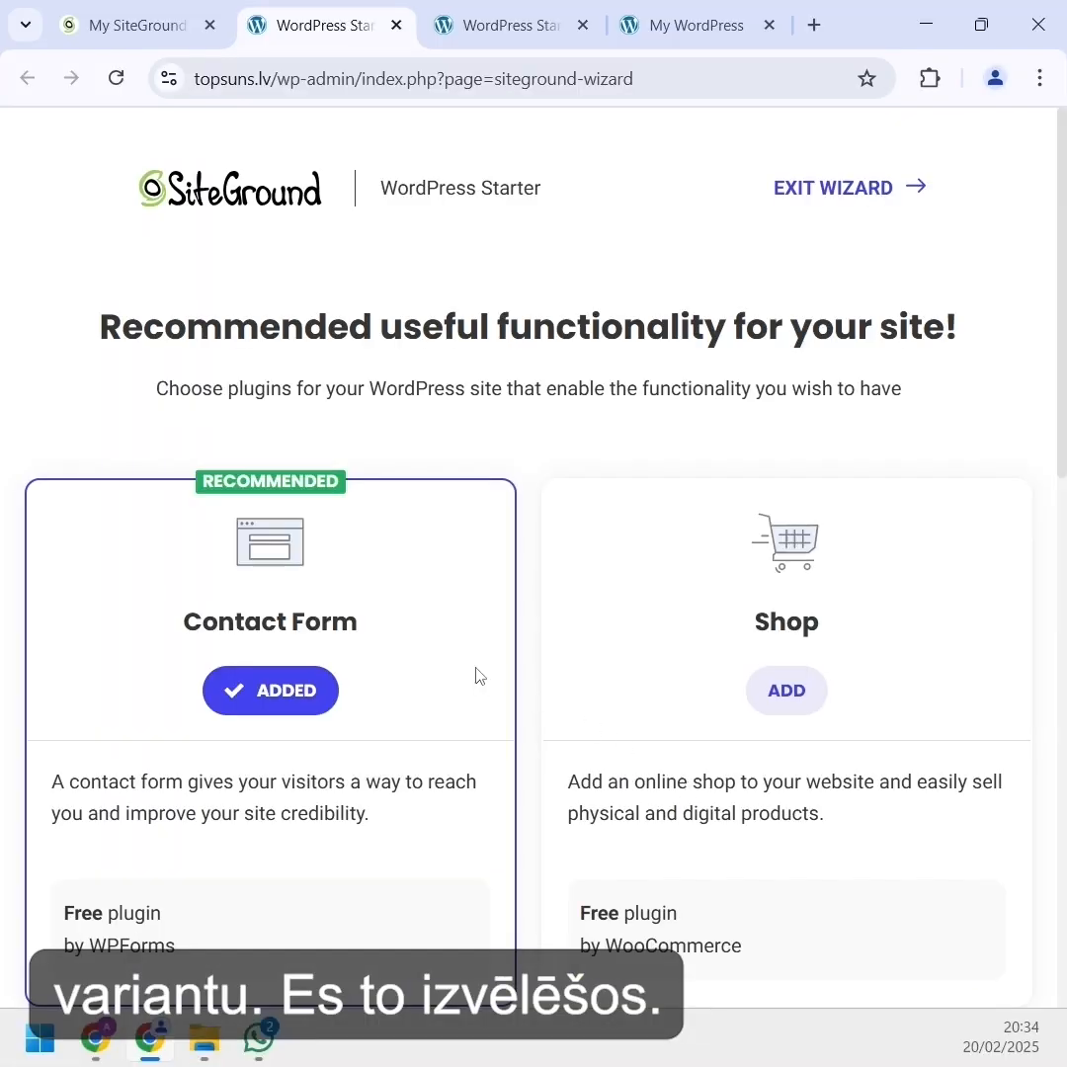
Add the Maps and Gallery plugins alongside Contact Form, skip the marketing plugins and complete the wizard.
scroll(353, 374, "down", 9)
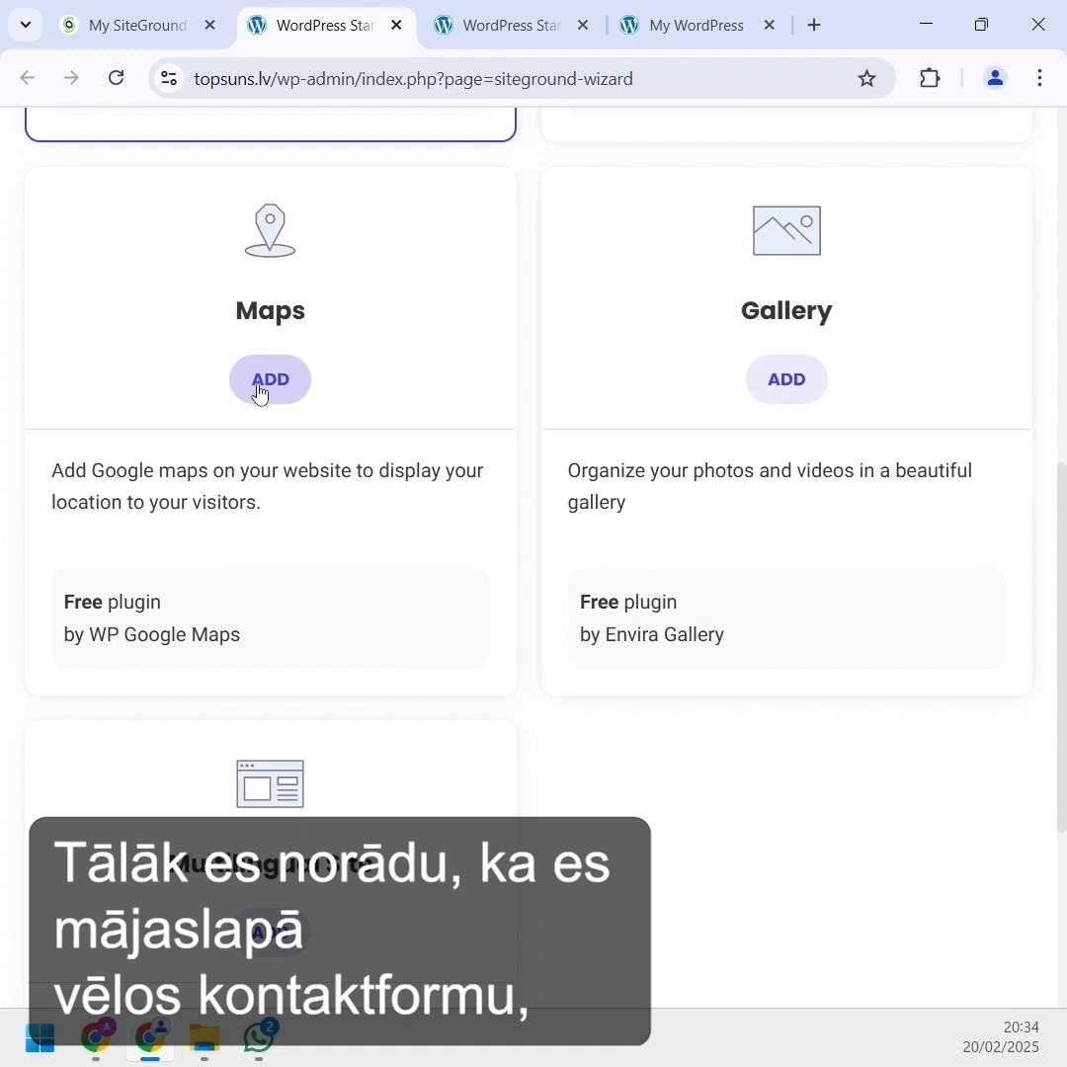
scroll(557, 638, "down", 4)
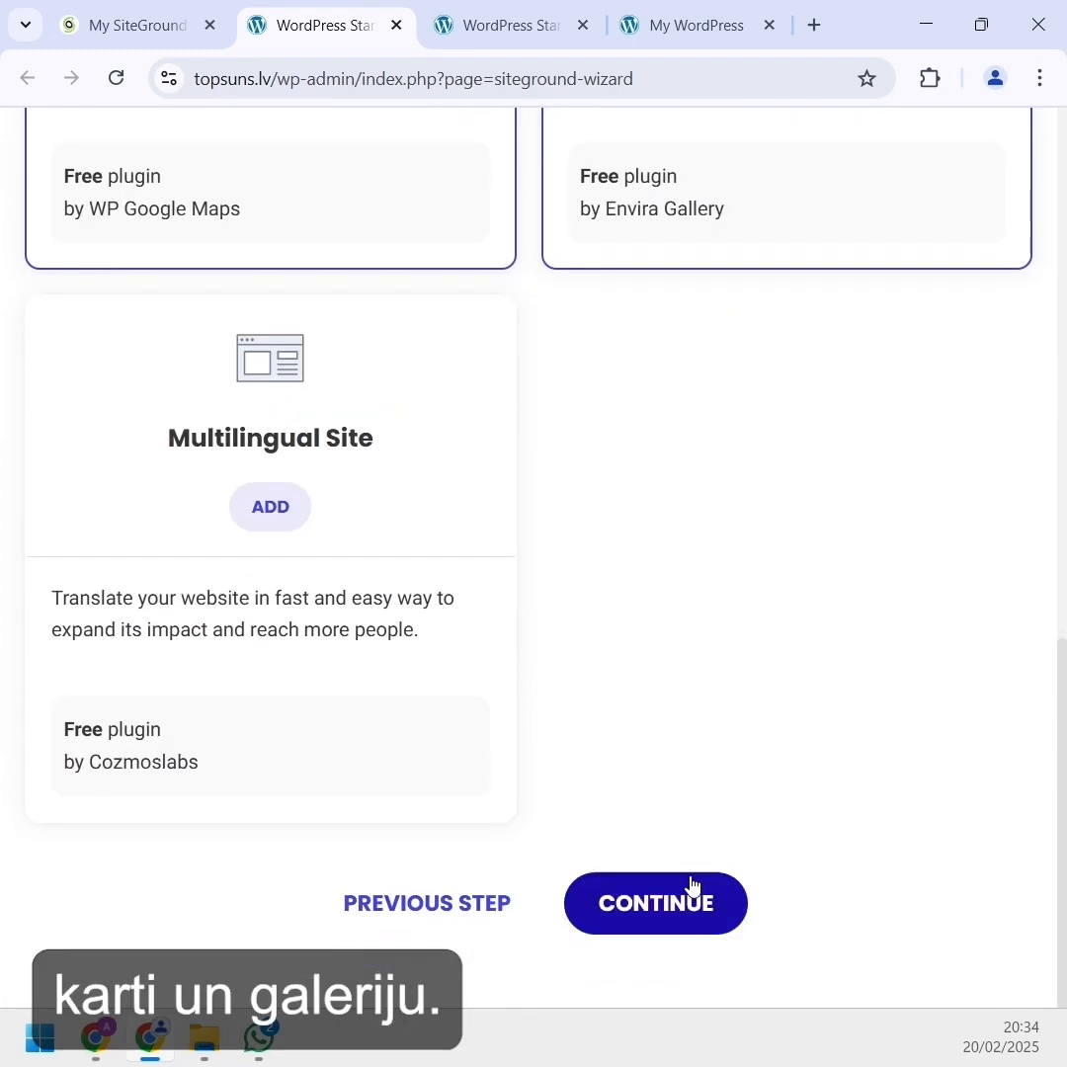
left_click(694, 898)
scroll(625, 679, "down", 7)
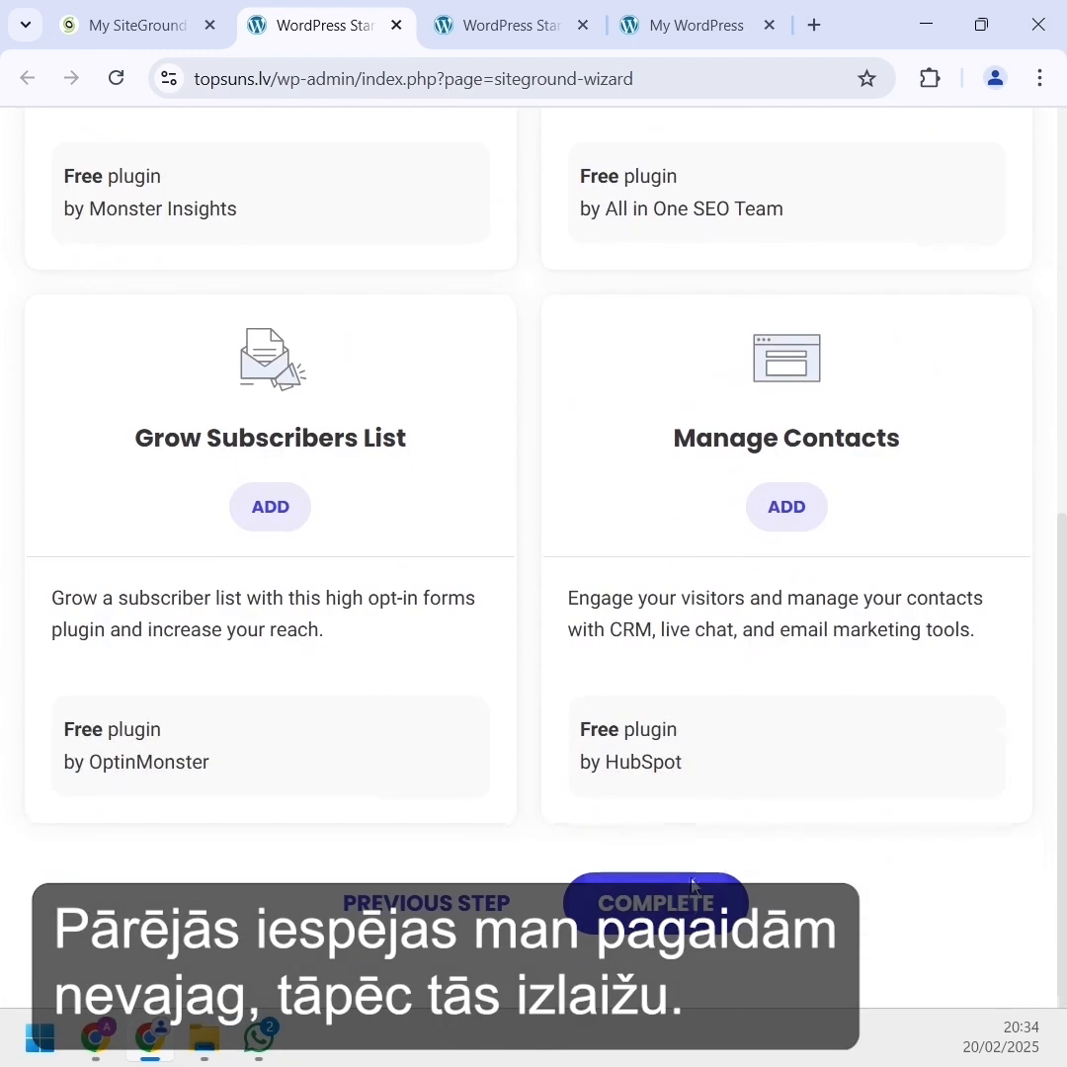
left_click(676, 911)
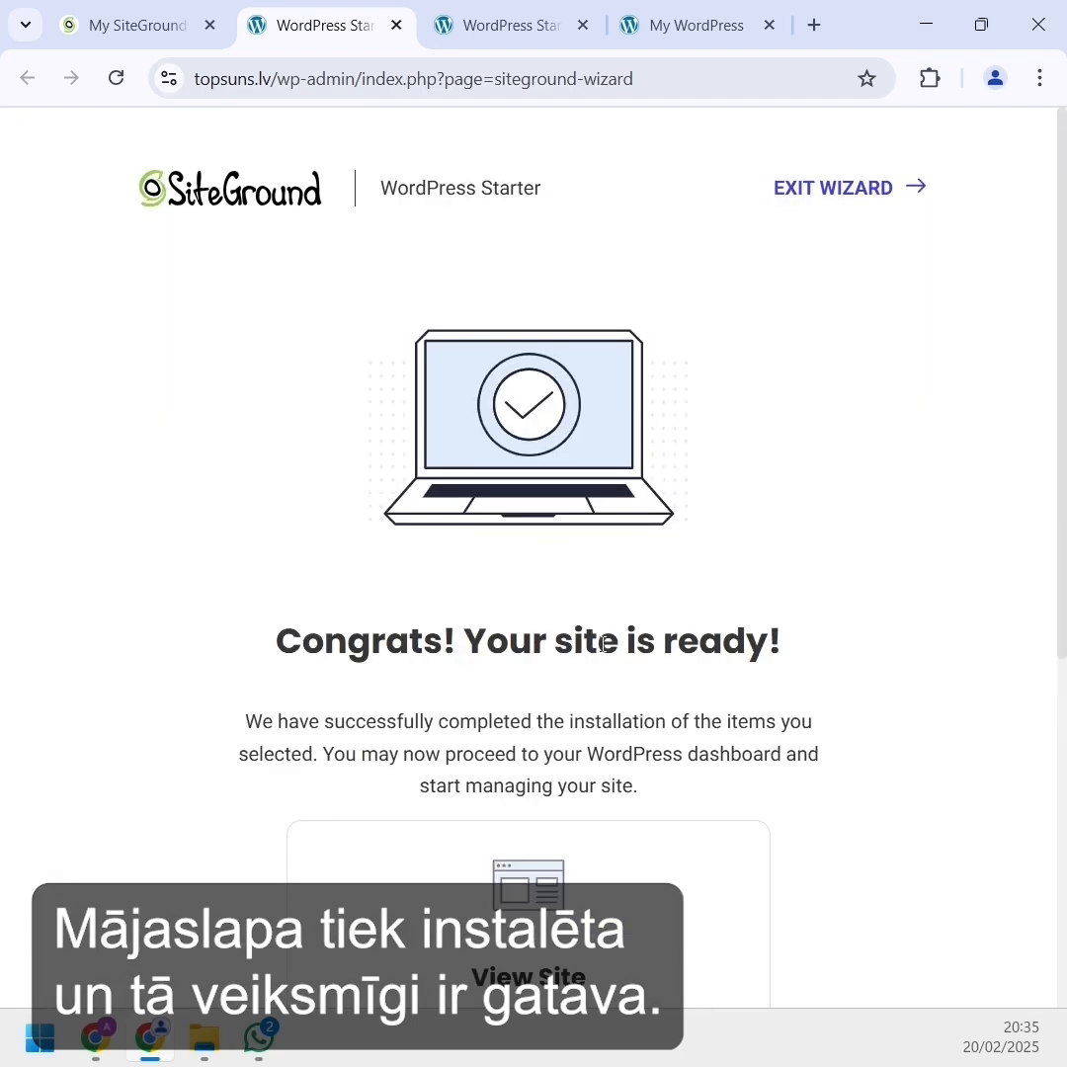
Open the finished topsuns.lv site and look through its Vet Center home page.
scroll(606, 642, "down", 4)
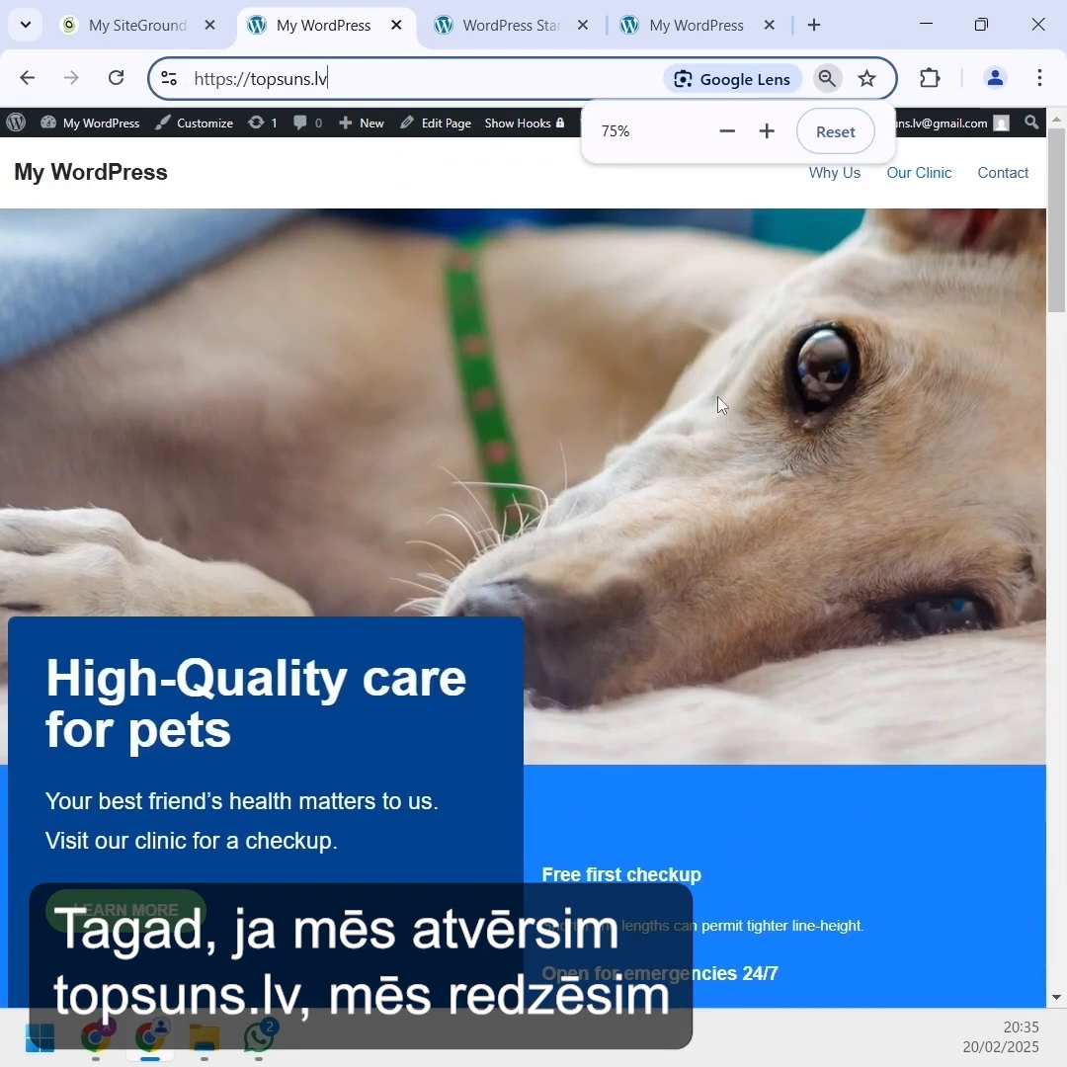
scroll(719, 415, "down", 10)
scroll(717, 421, "down", 12)
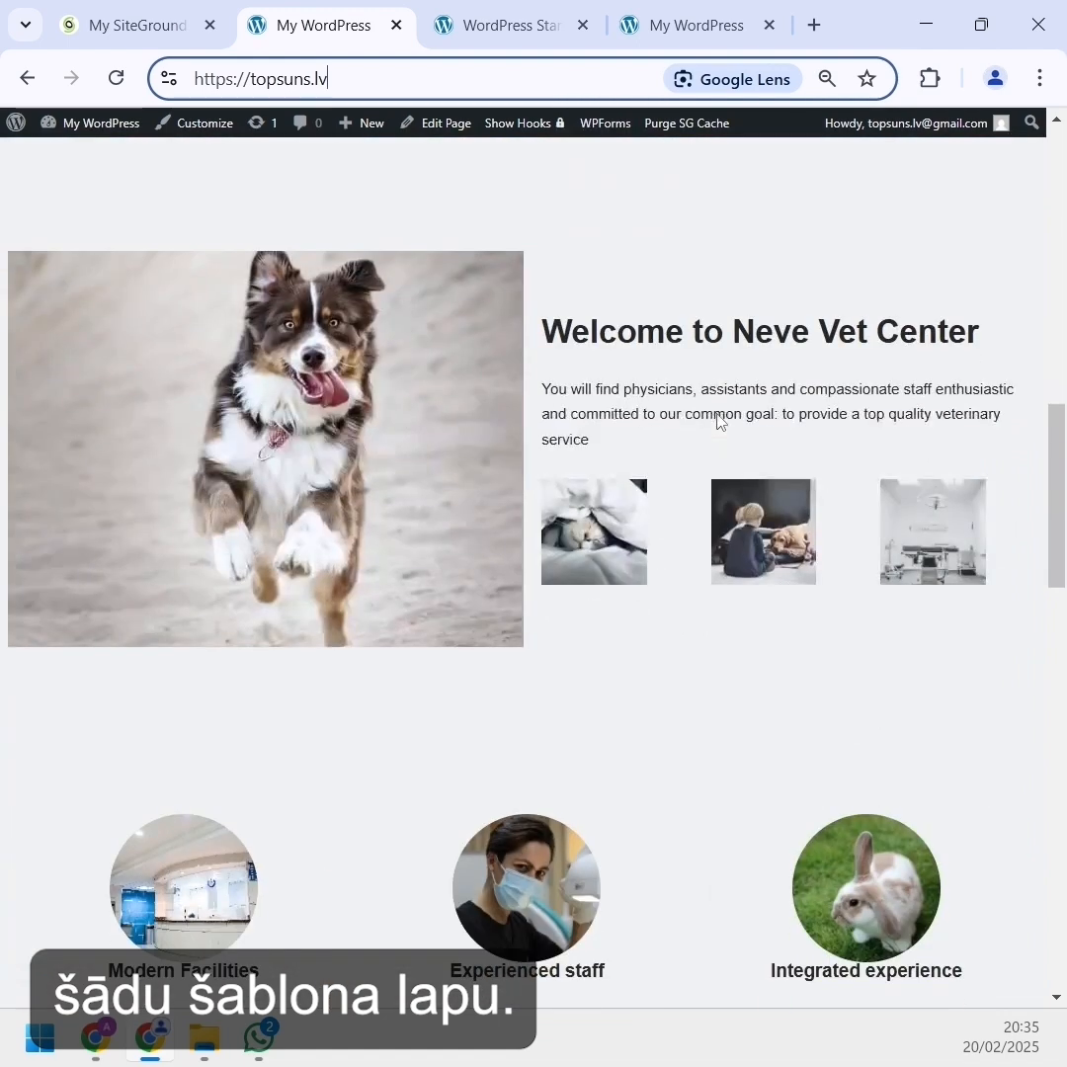
scroll(717, 420, "down", 10)
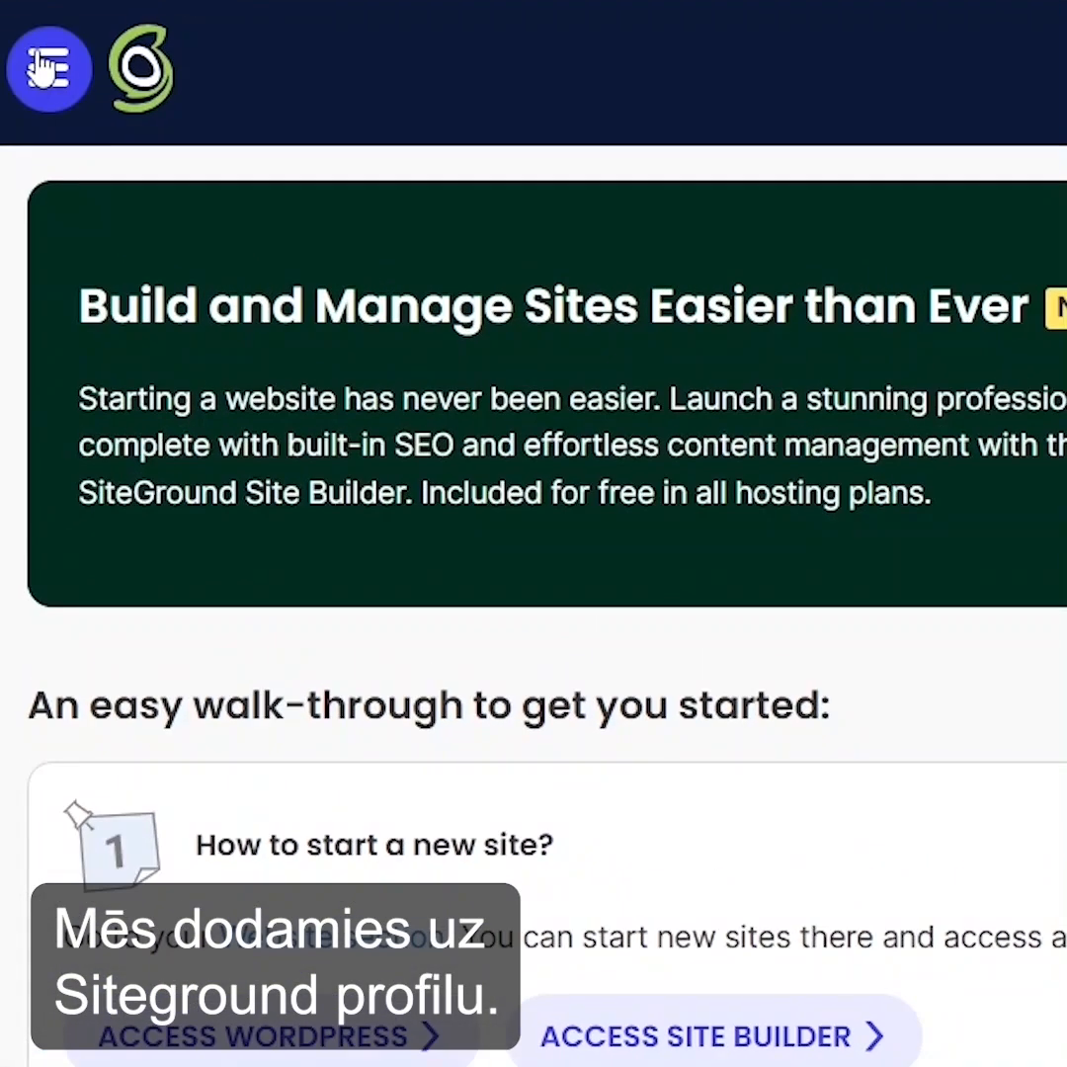
From the SiteGround account's websites, open the WordPress admin of topsuns.lv and look over the Appearance and Settings options.
left_click(45, 69)
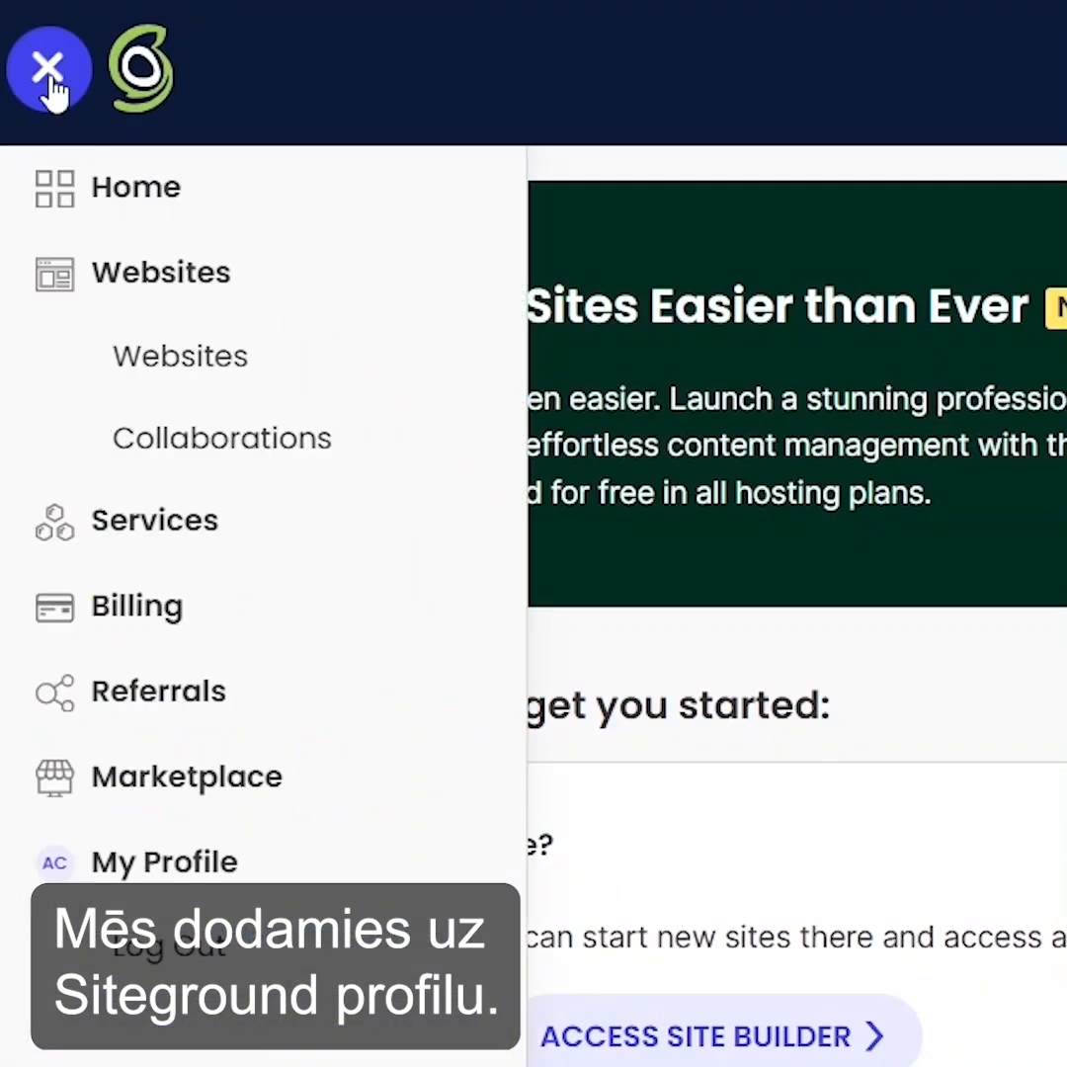
left_click(158, 348)
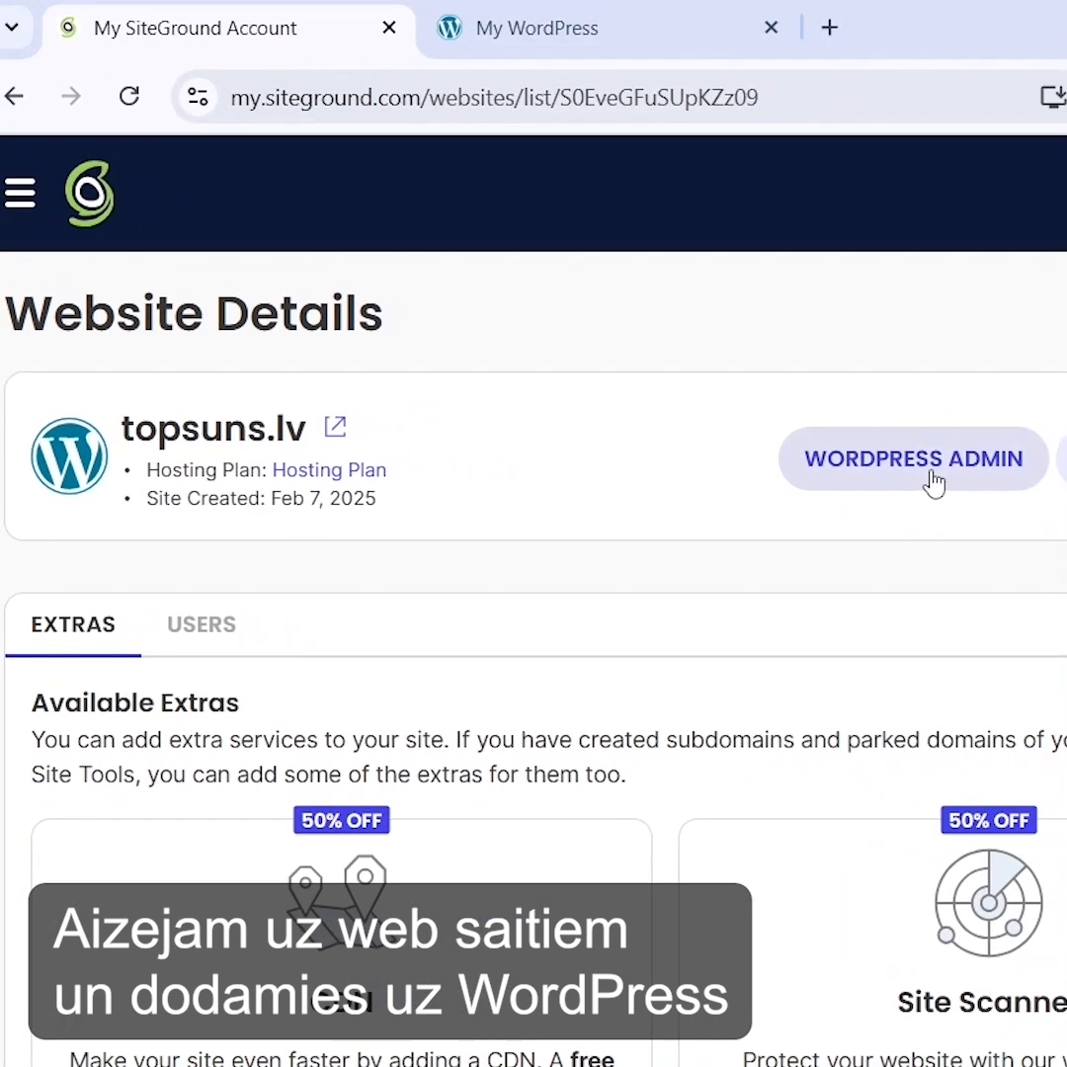
left_click(934, 484)
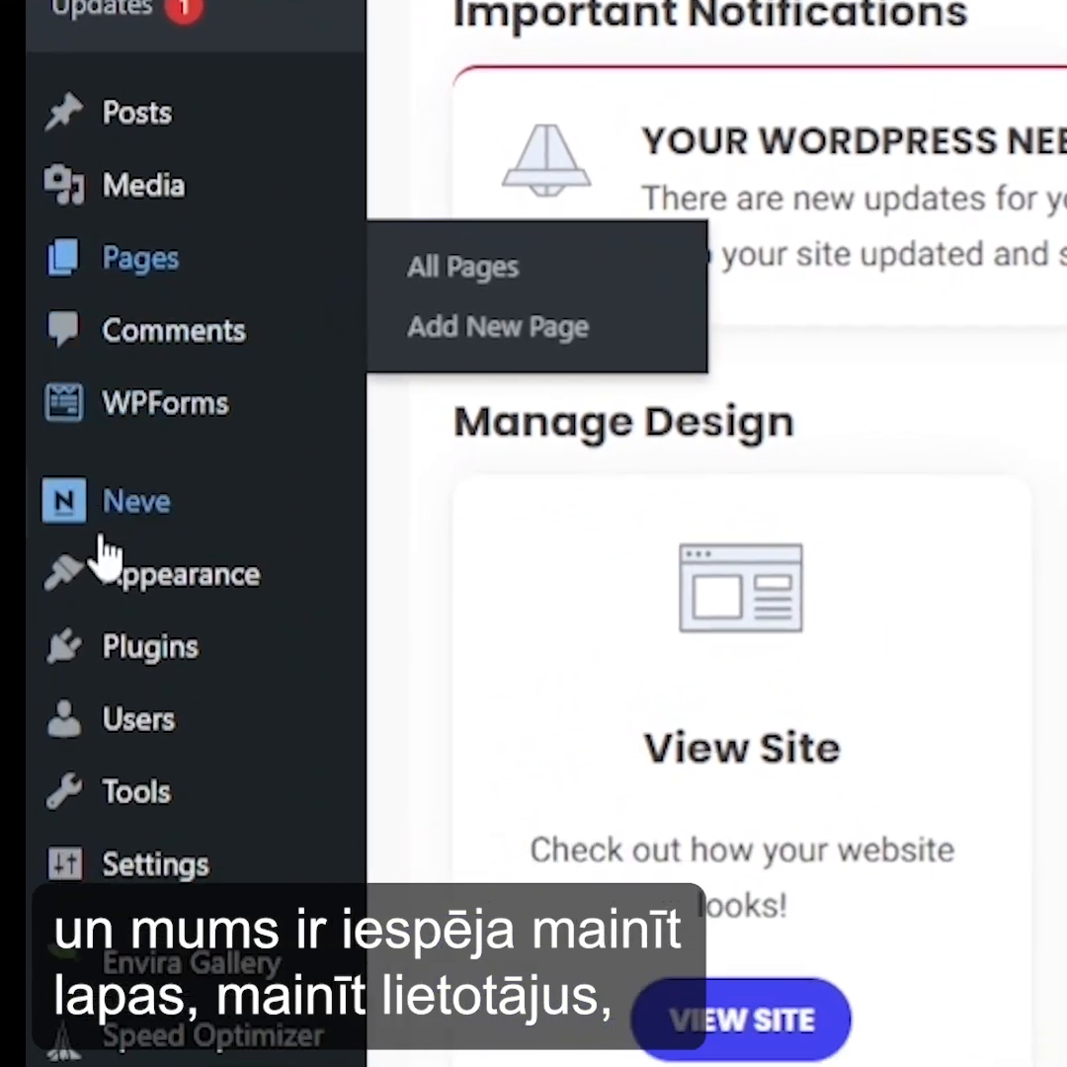
mouse_move(183, 723)
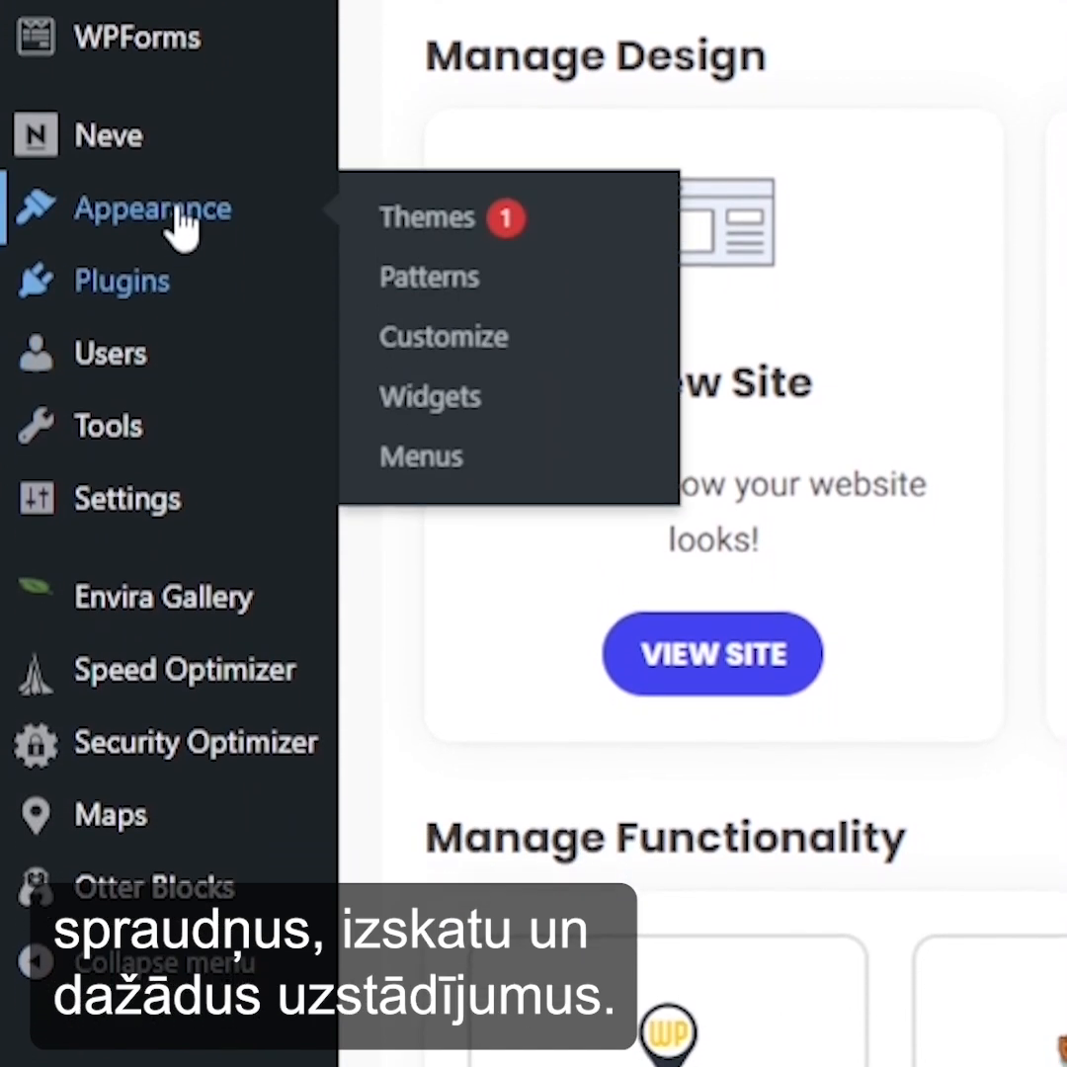
mouse_move(198, 472)
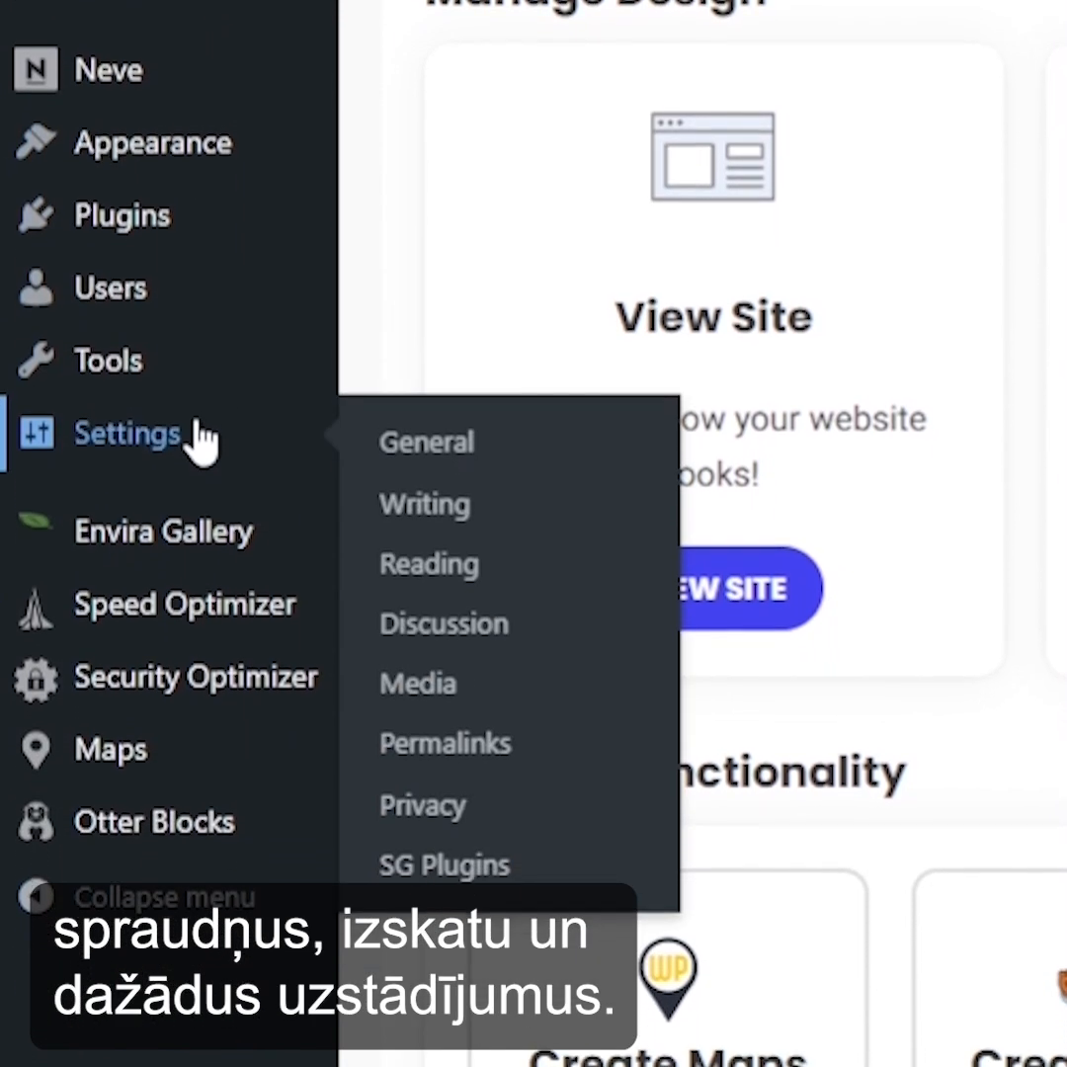